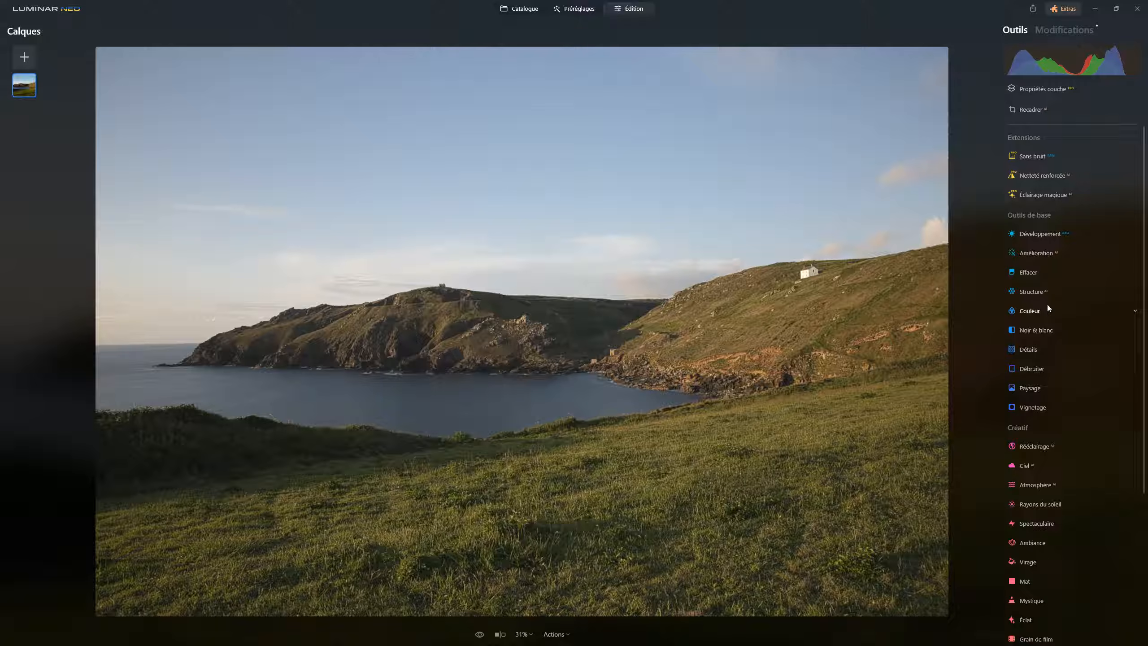
# Enable automatic distortion correction, chromatic aberration correction and Bichromie automatique in the Développement tool's optics settings.
pyautogui.click(1037, 235)
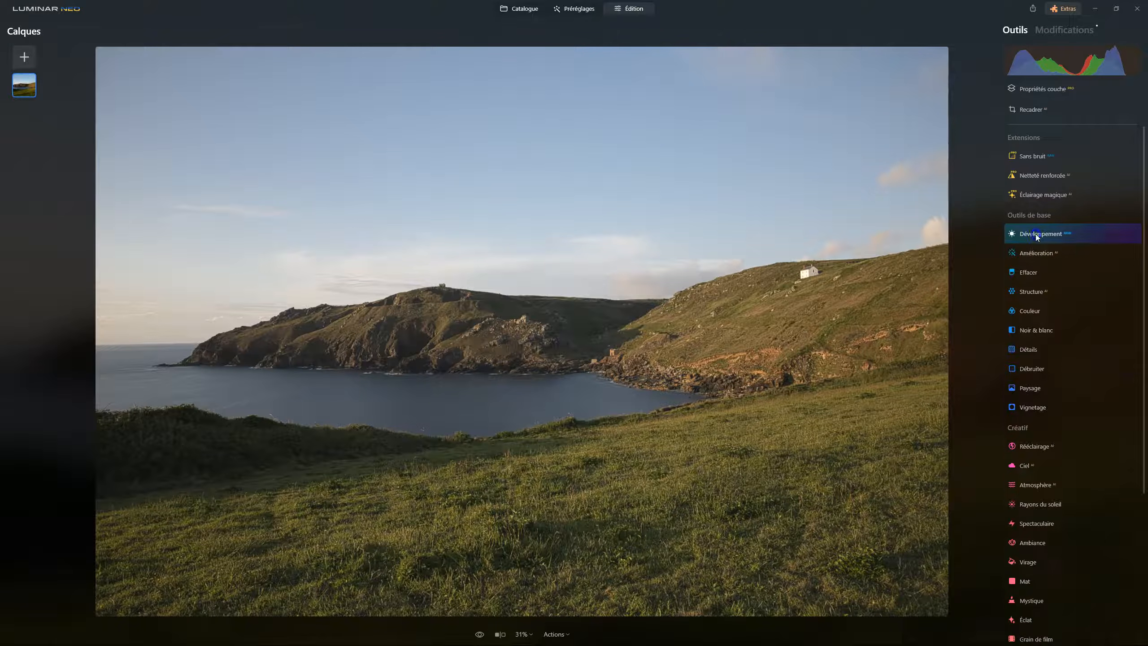
pyautogui.click(1024, 471)
pyautogui.click(1035, 485)
pyautogui.click(1036, 500)
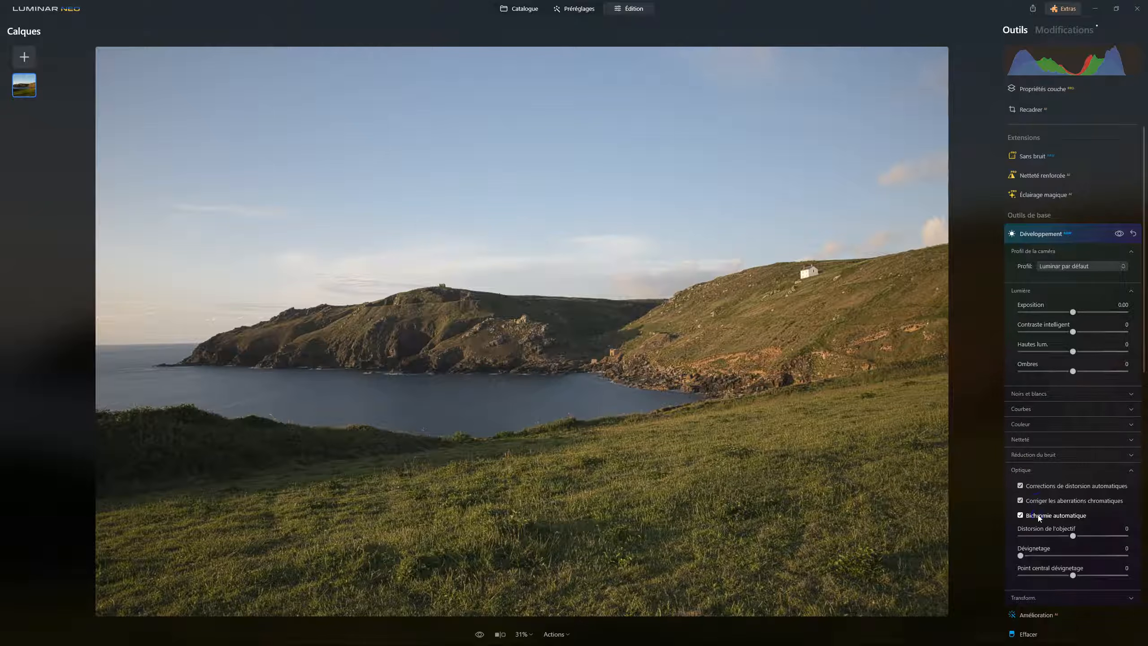
pyautogui.click(1041, 517)
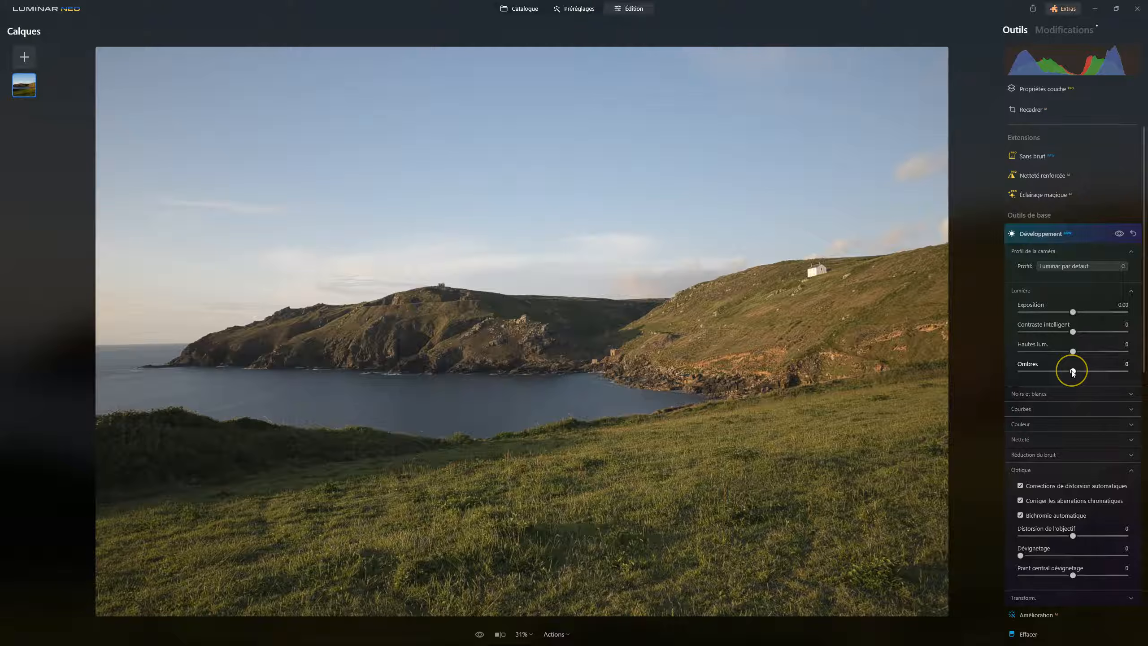
# Set the highlights (Hautes lum.) to -57 and the shadows (Ombres) to 58.
pyautogui.moveTo(1069, 375); pyautogui.dragTo(1043, 352)
pyautogui.click(1073, 353)
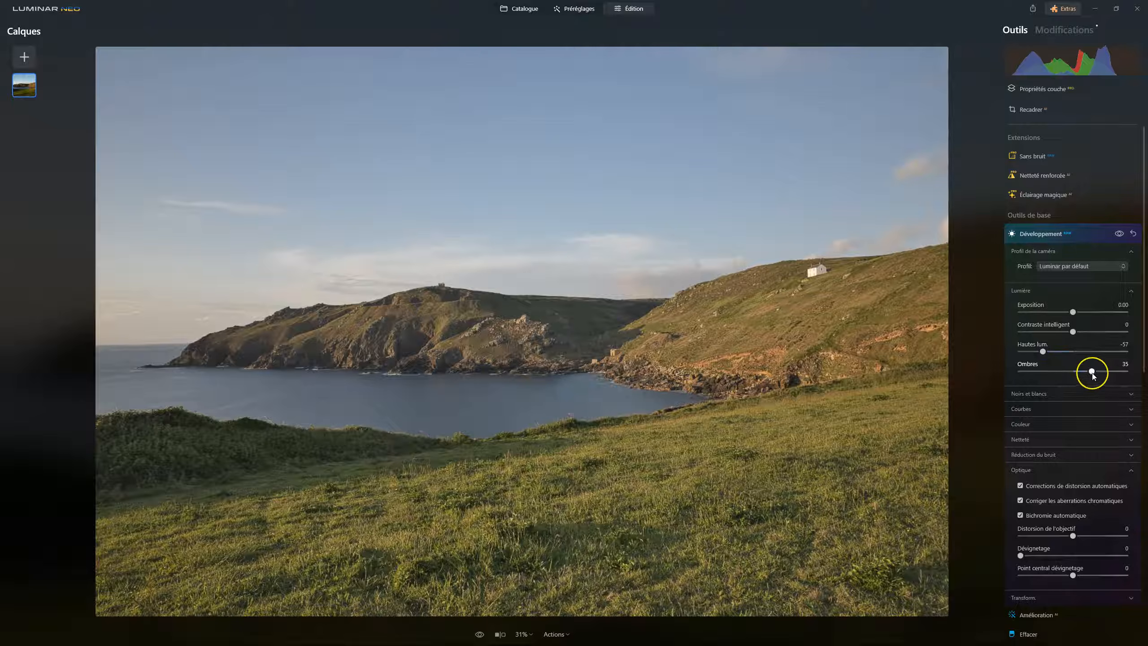
pyautogui.moveTo(1092, 371); pyautogui.dragTo(1111, 371)
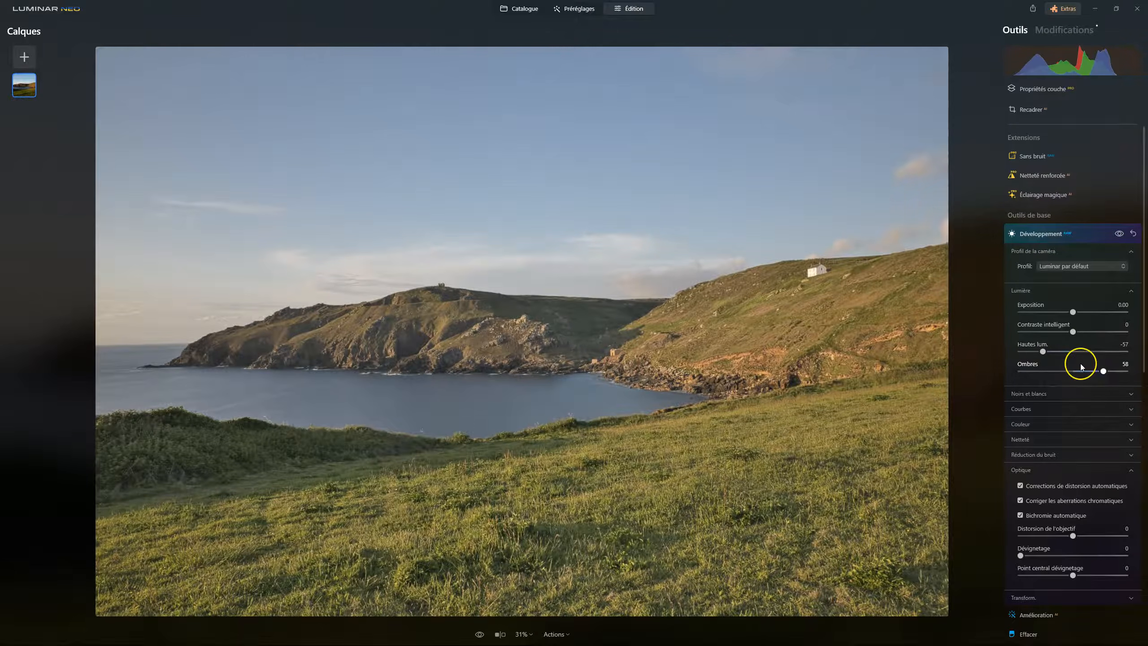
# Try the highlights at -82, and undo and redo the highlight and shadow adjustments to compare them with the original photo.
pyautogui.moveTo(1043, 352); pyautogui.dragTo(1029, 353)
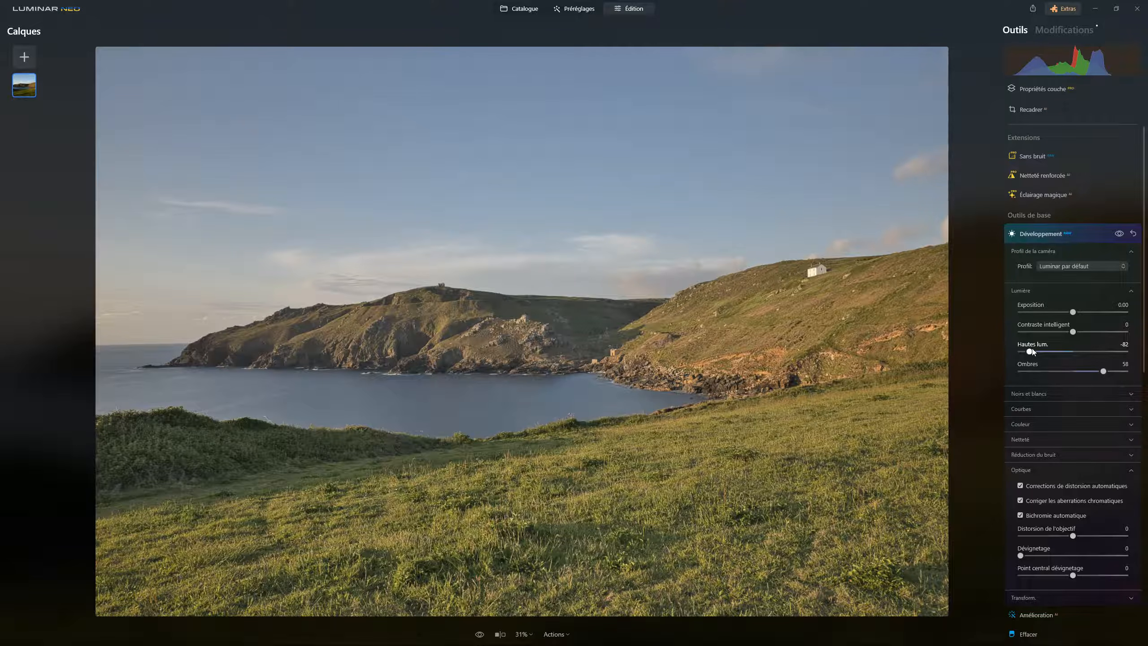
pyautogui.hotkey('ctrl', 'z')
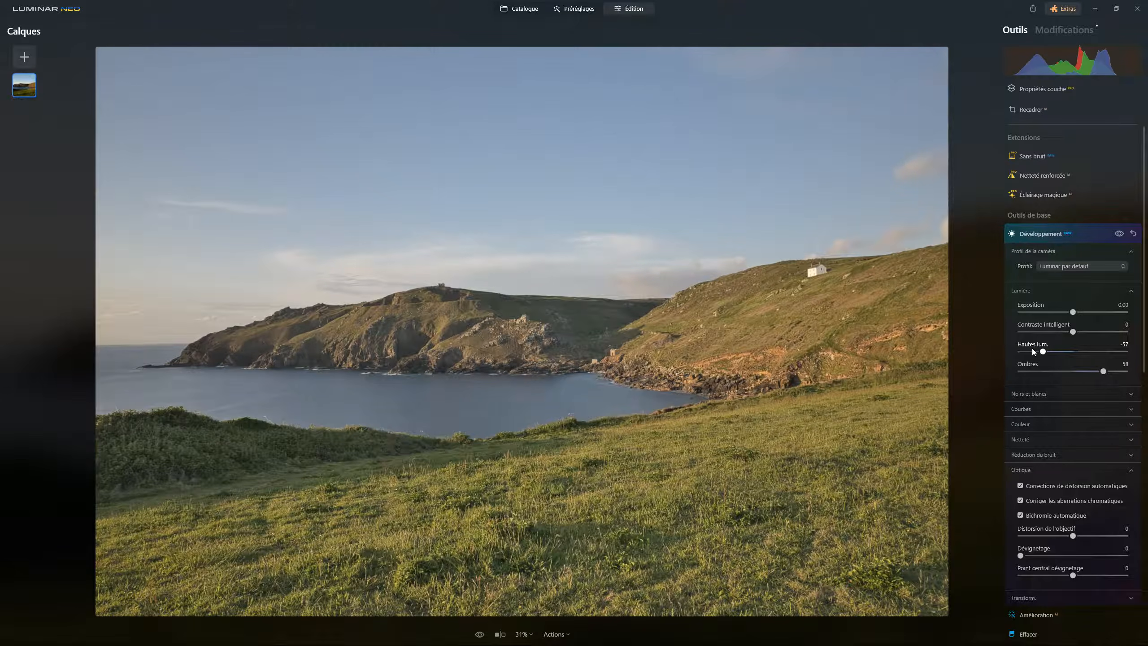
pyautogui.hotkey('ctrl', 'z')
pyautogui.hotkey('ctrl', 'z')
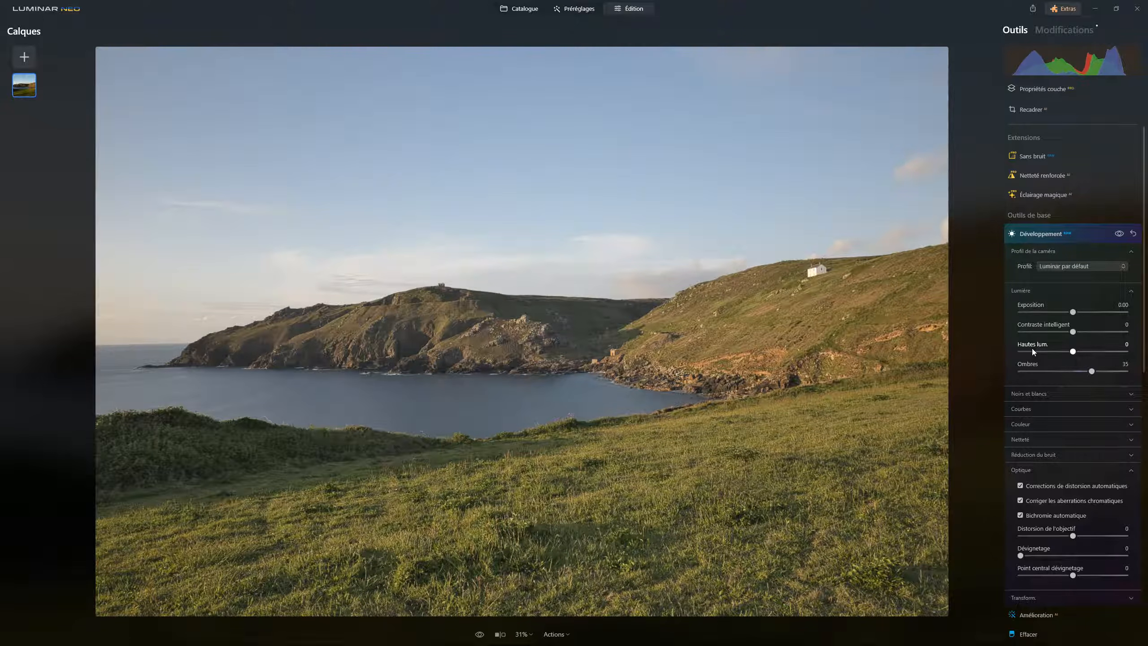
pyautogui.hotkey('ctrl', 'z')
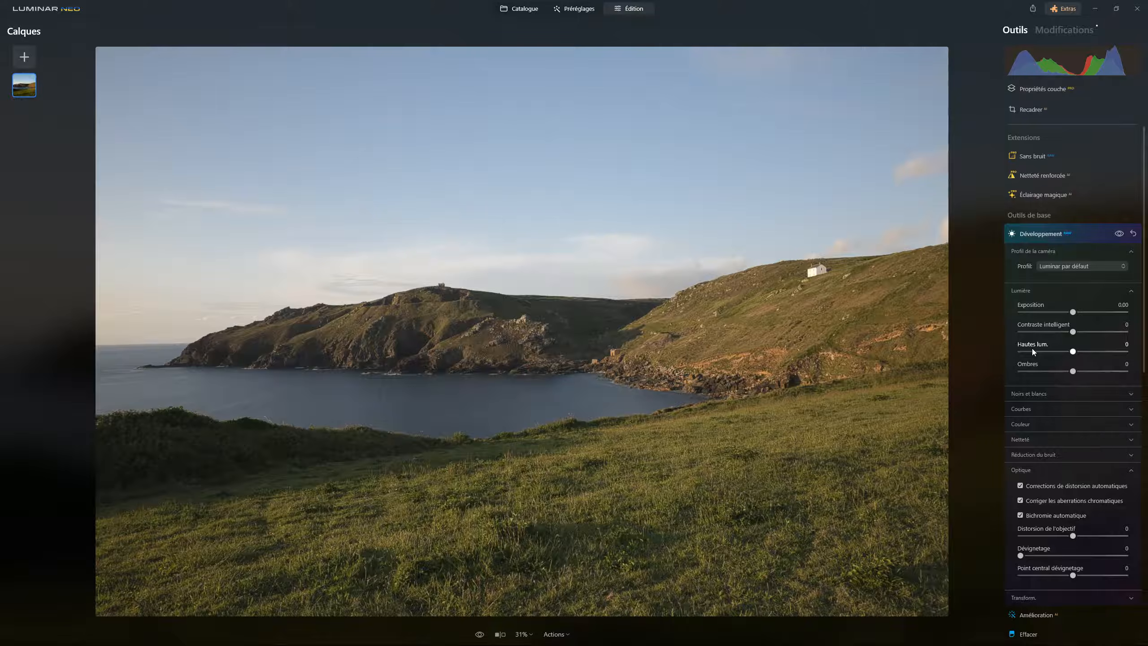
pyautogui.hotkey('ctrl', 'y')
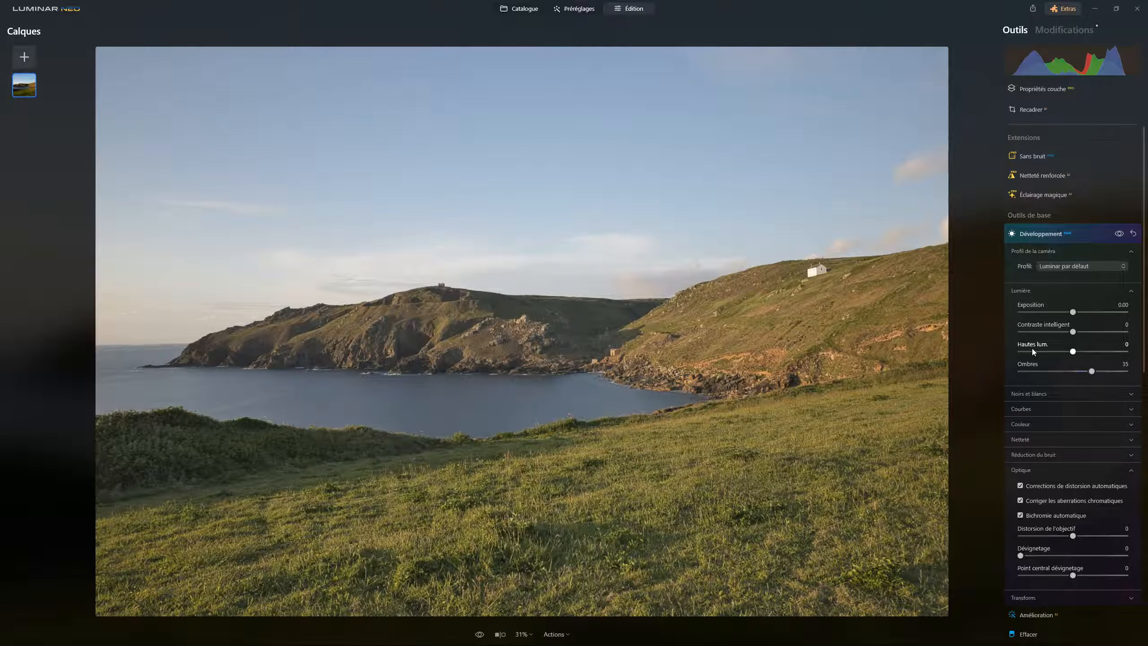
pyautogui.hotkey('ctrl', 'y')
pyautogui.hotkey('ctrl', 'y')
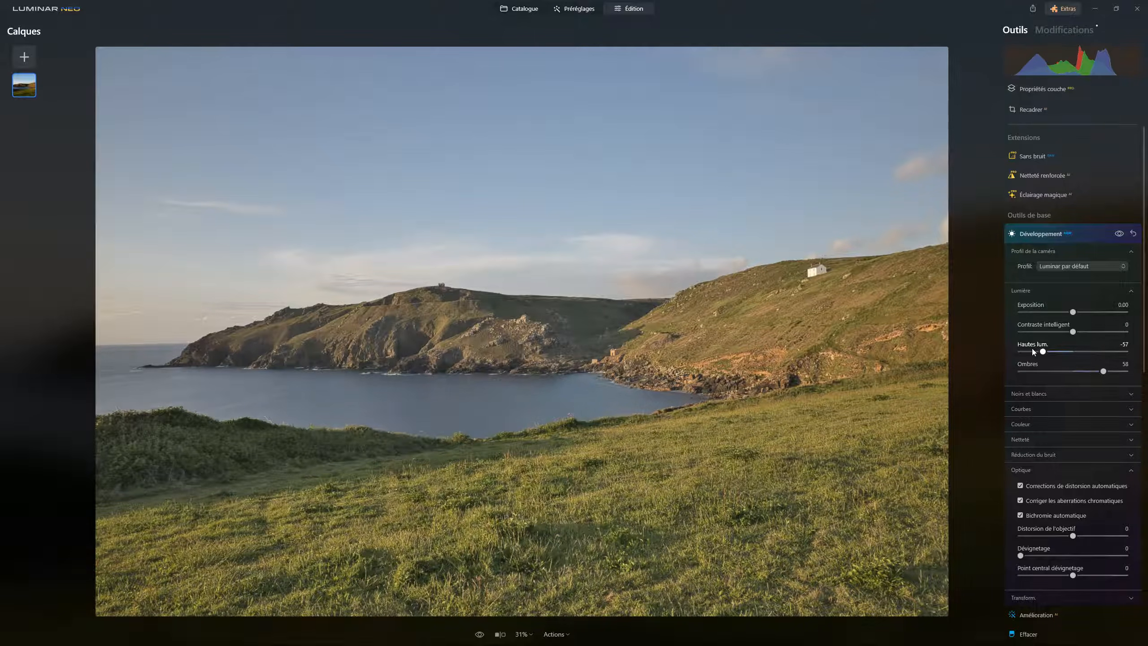
pyautogui.click(1032, 350)
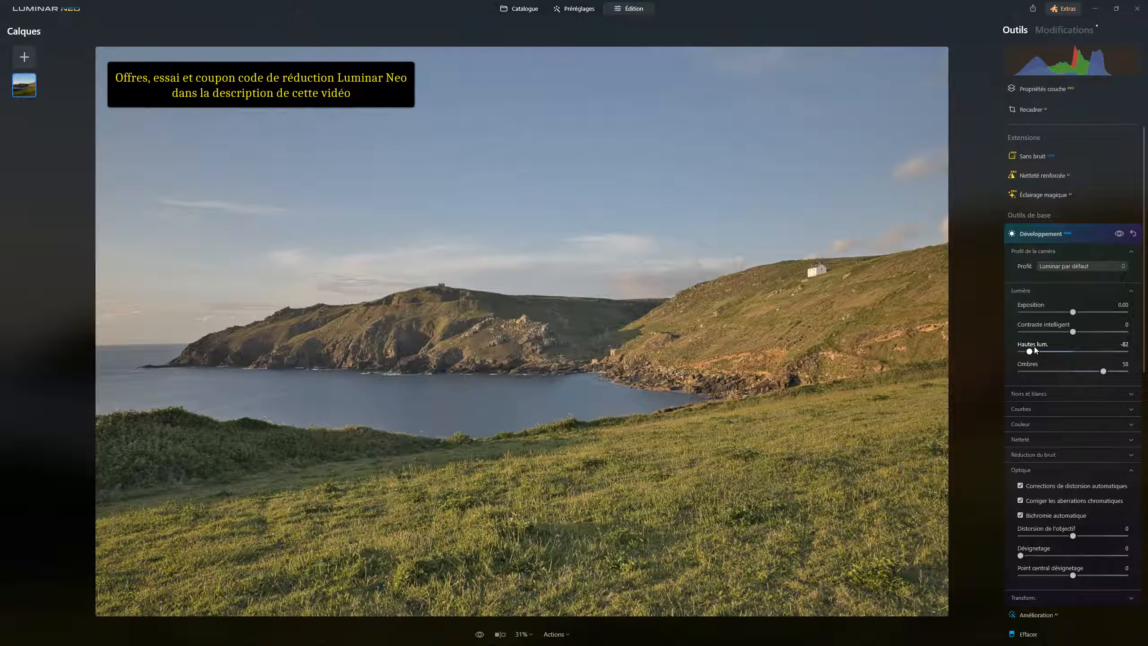
pyautogui.hotkey('ctrl', 'z')
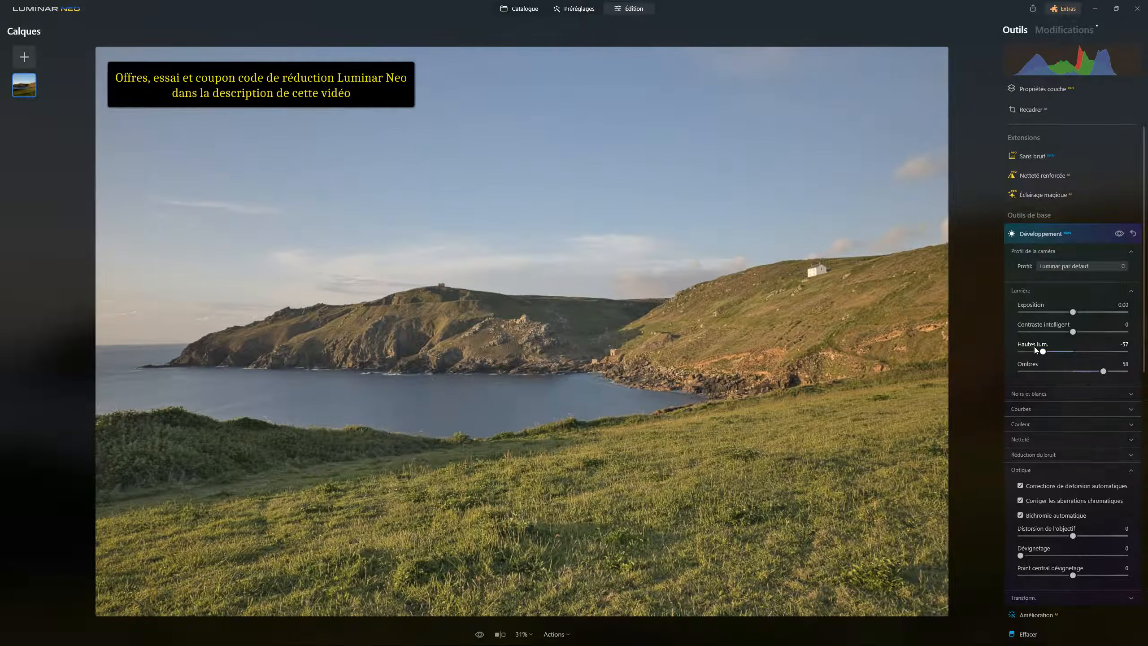
pyautogui.hotkey('ctrl', 'z')
pyautogui.hotkey('ctrl', 'z')
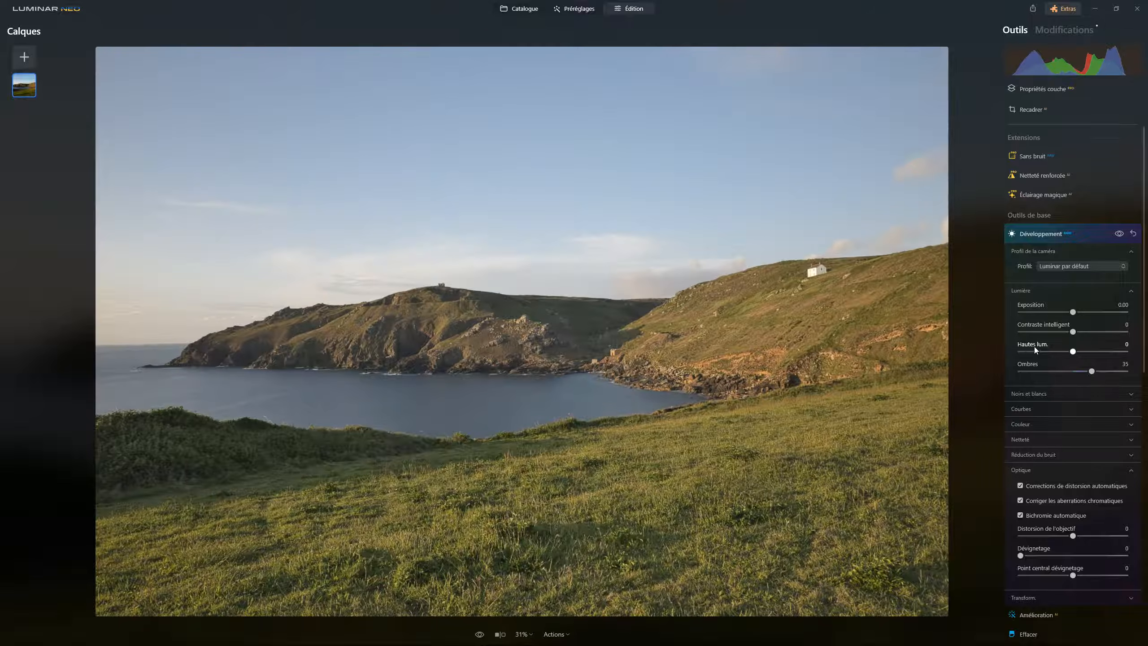
pyautogui.hotkey('ctrl', 'y')
pyautogui.hotkey('ctrl', 'y')
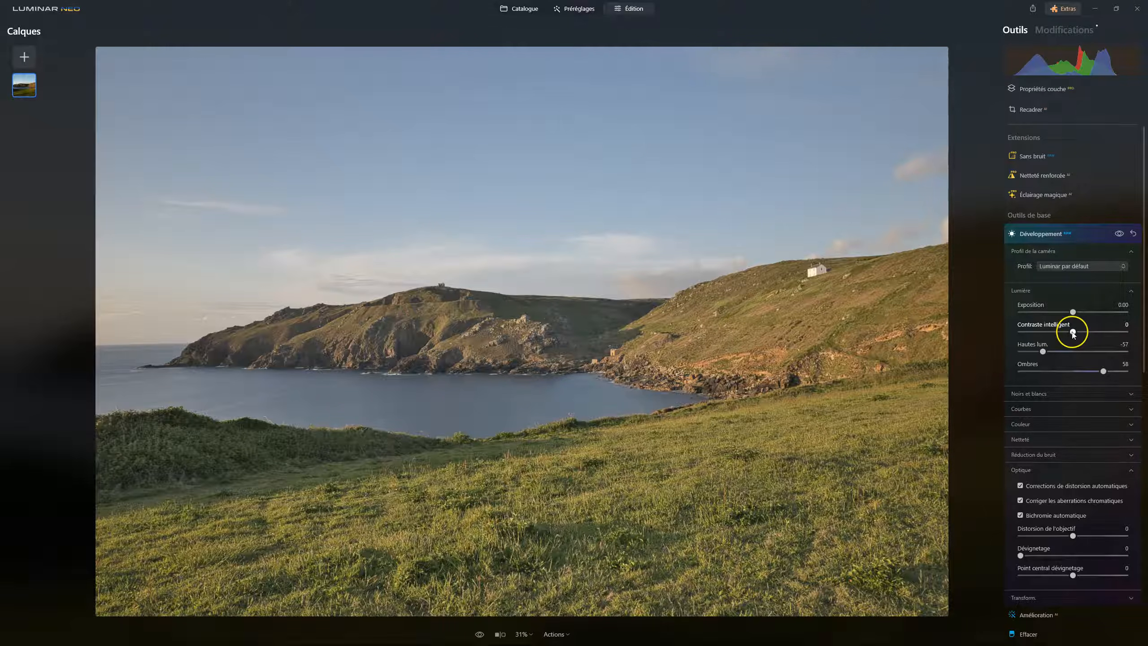
# Try Contraste intelligent at 100 and 60, and settle on 46.
pyautogui.moveTo(1073, 332); pyautogui.dragTo(1147, 333)
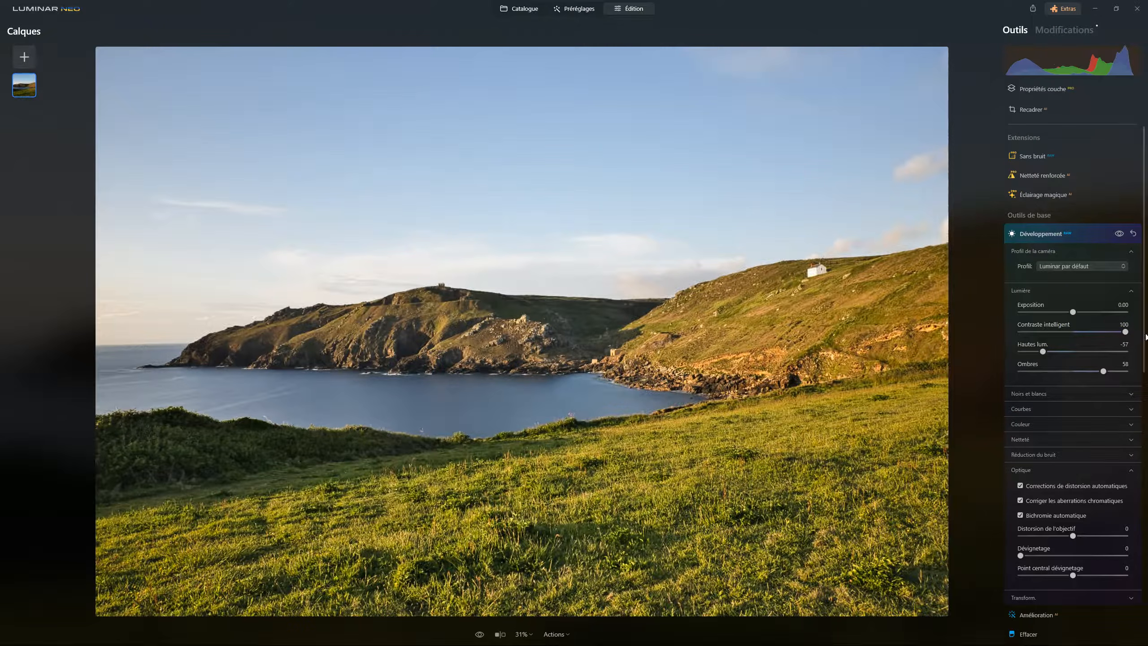
pyautogui.moveTo(1126, 332); pyautogui.dragTo(1106, 331)
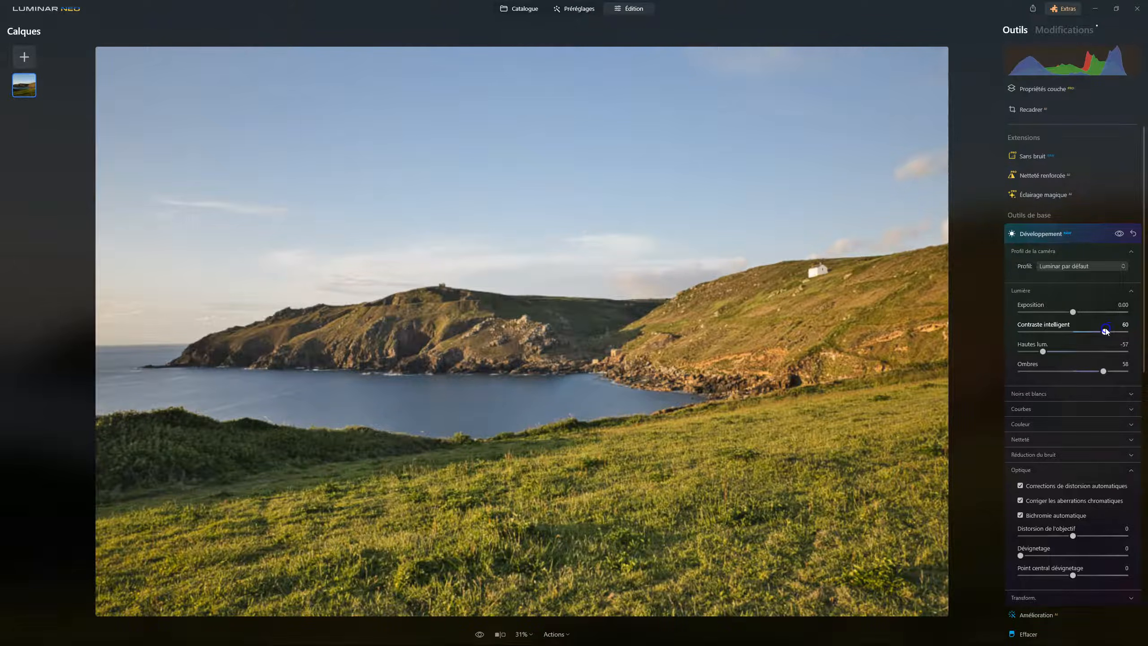
pyautogui.click(1105, 333)
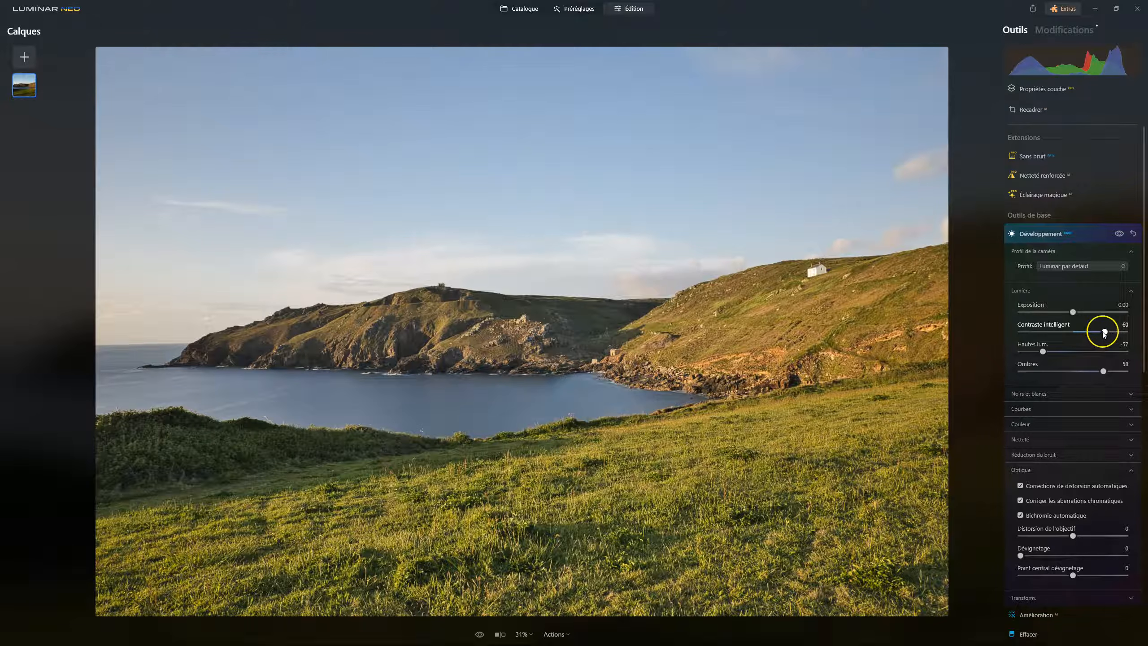
pyautogui.moveTo(1104, 334)
pyautogui.mouseDown()
pyautogui.moveTo(1074, 332)
pyautogui.moveTo(1097, 330)
pyautogui.mouseUp()
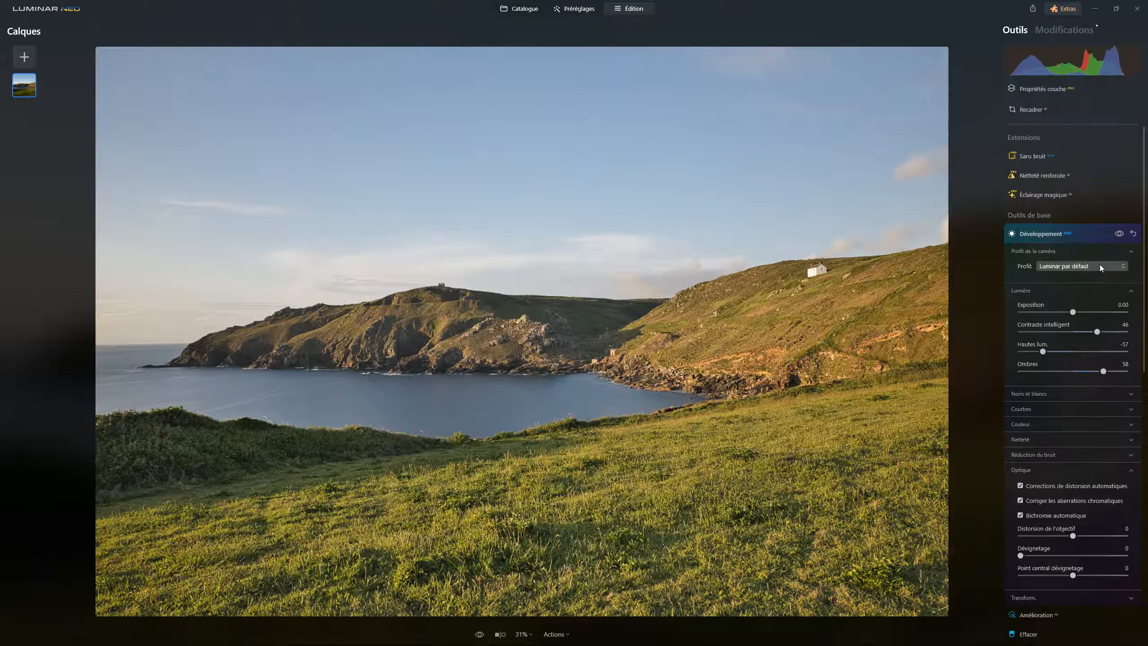
# Undo and redo the Contraste intelligent changes to compare the photo with and without the added contrast.
pyautogui.hotkey('ctrl', 'z')
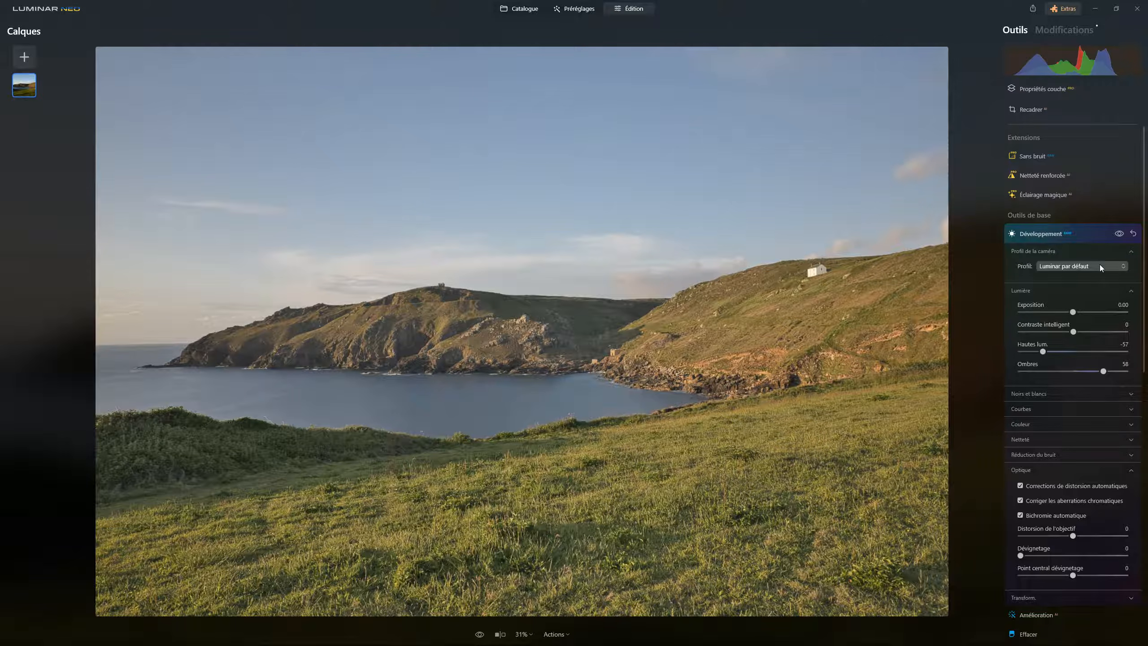
pyautogui.hotkey('ctrl', 'shift', 'z')
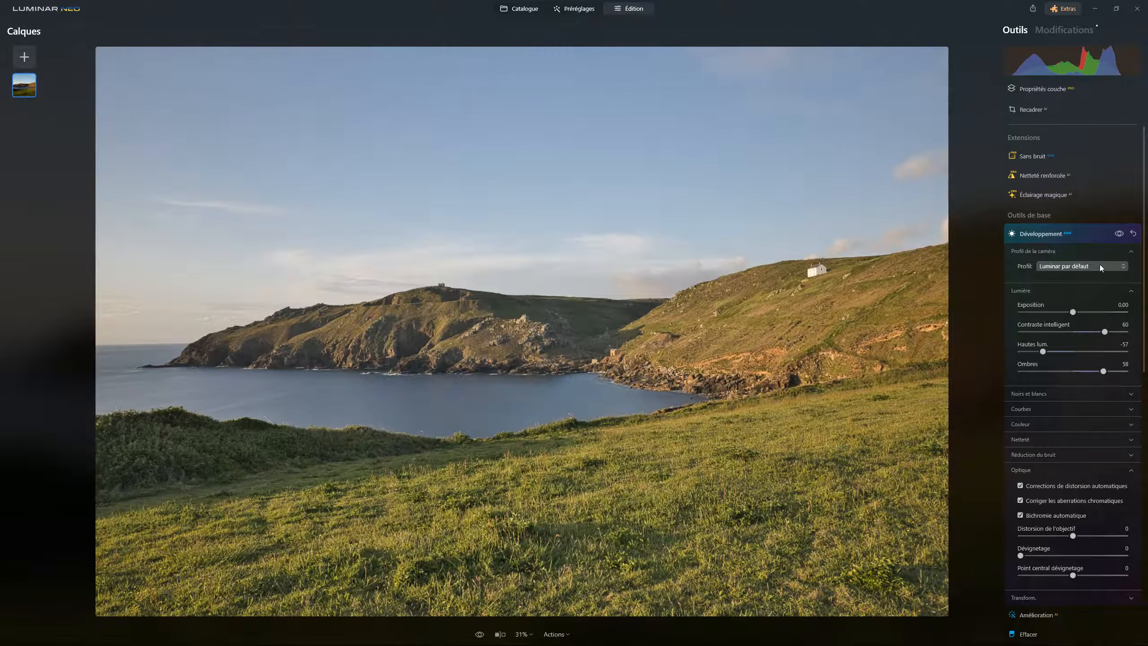
pyautogui.hotkey('ctrl', 'z')
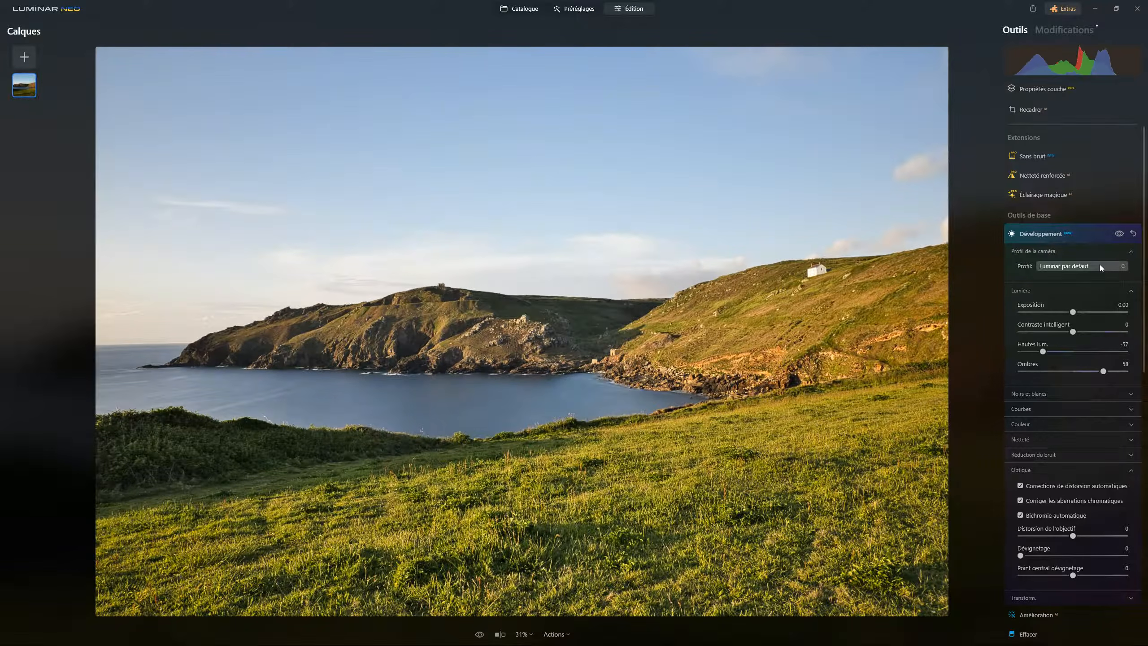
pyautogui.hotkey('ctrl', 'z')
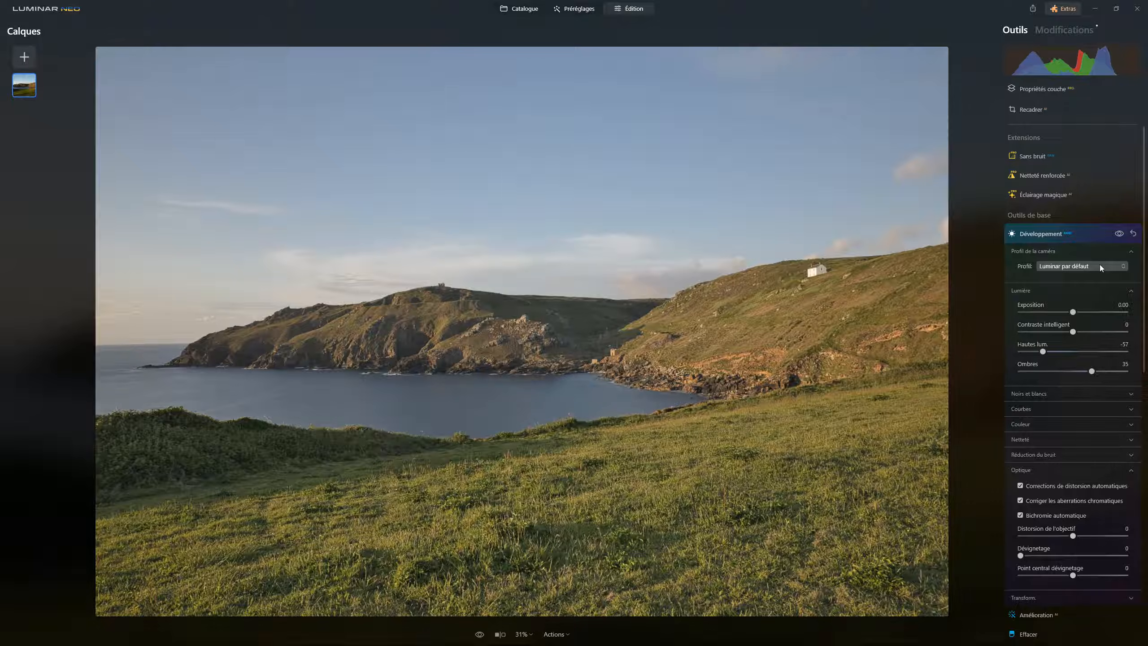
pyautogui.hotkey('ctrl', 'shift', 'z')
pyautogui.hotkey('ctrl', 'shift', 'z')
pyautogui.hotkey('ctrl', 'z')
pyautogui.hotkey('ctrl', 'z')
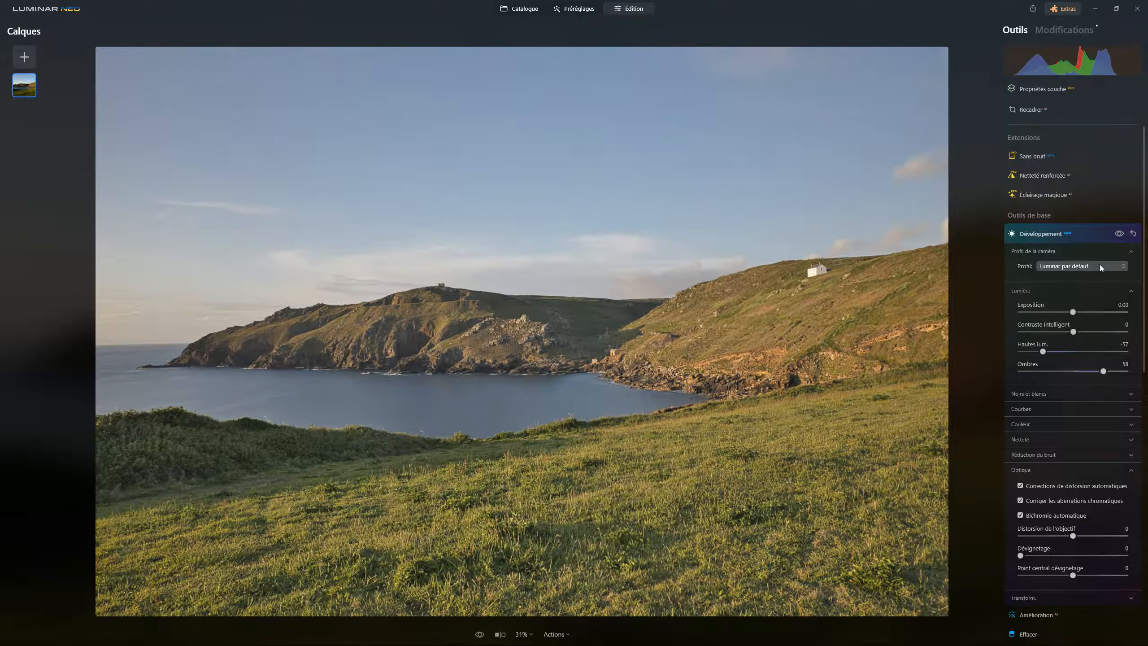
pyautogui.hotkey('ctrl', 'shift', 'z')
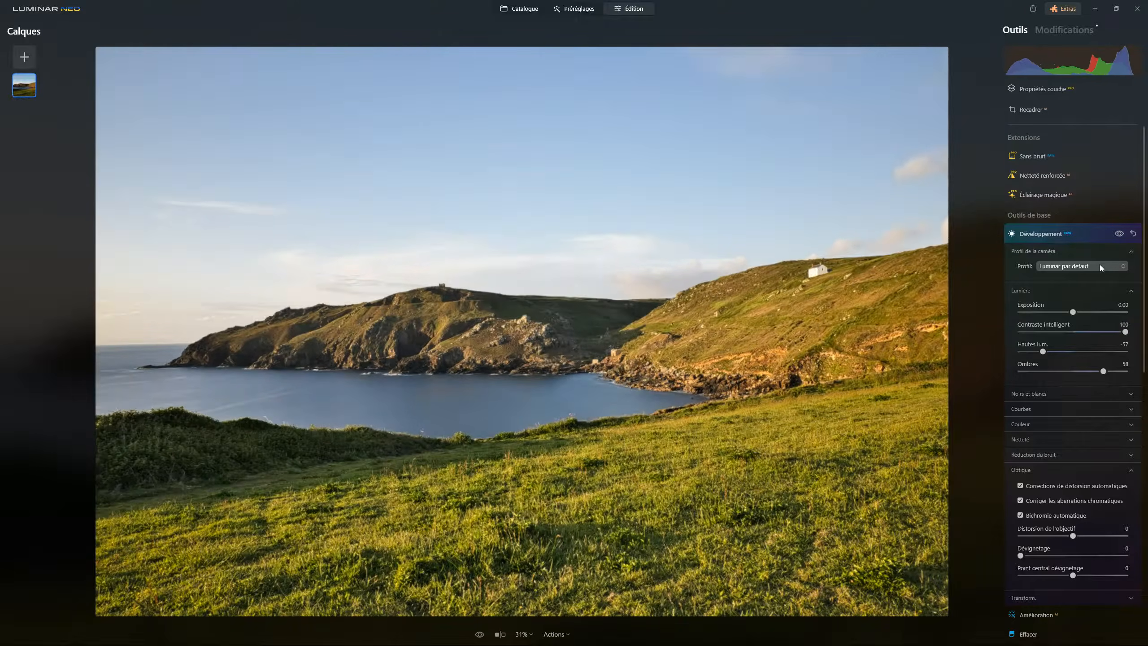
pyautogui.hotkey('ctrl', 'z')
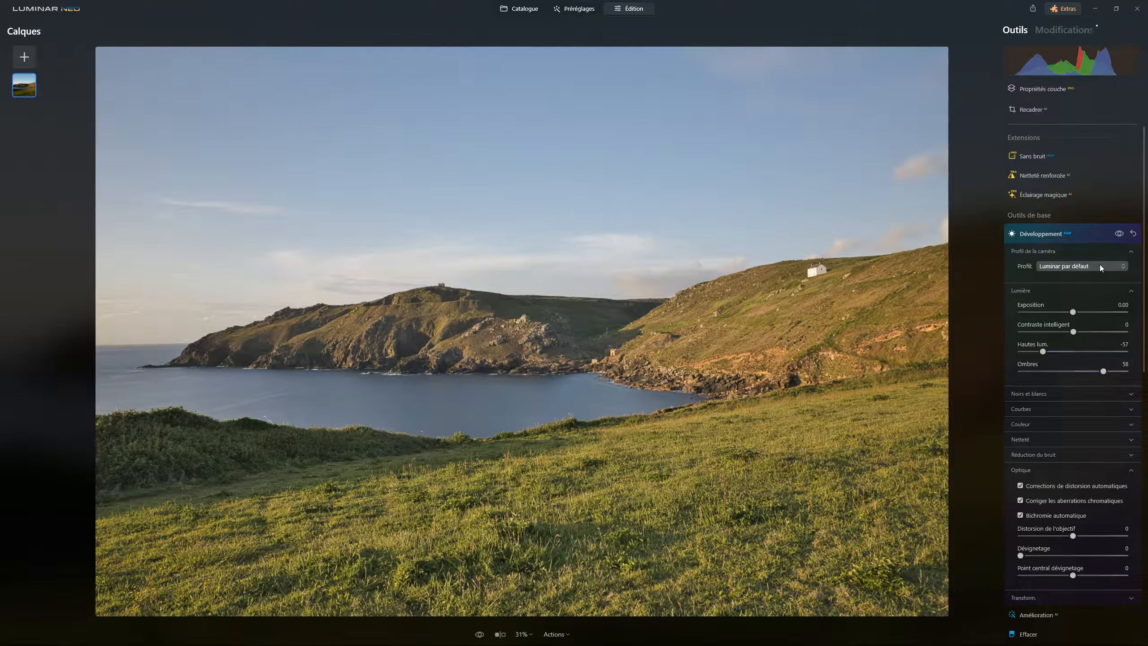
pyautogui.hotkey('ctrl', 'z')
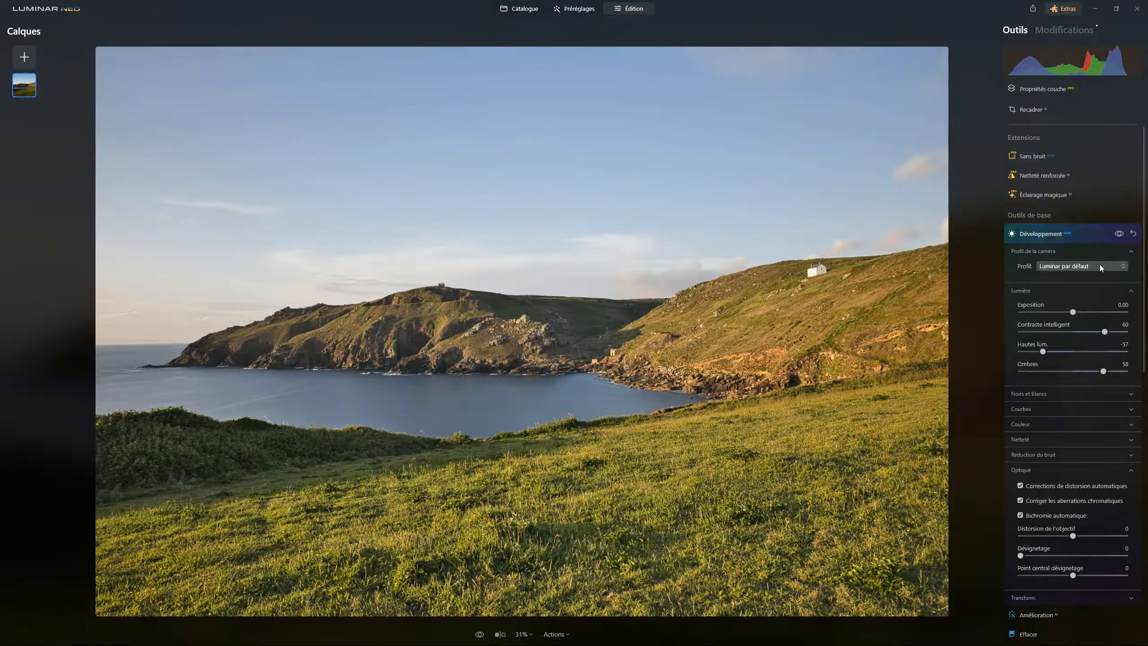
pyautogui.hotkey('ctrl', 'z')
pyautogui.hotkey('ctrl', 'z')
pyautogui.hotkey('ctrl', 'shift', 'z')
pyautogui.hotkey('ctrl', 'shift', 'z')
# Close the Développement tool and raise the Structure tool's amount (Quantité) to about 60.
pyautogui.click(1051, 231)
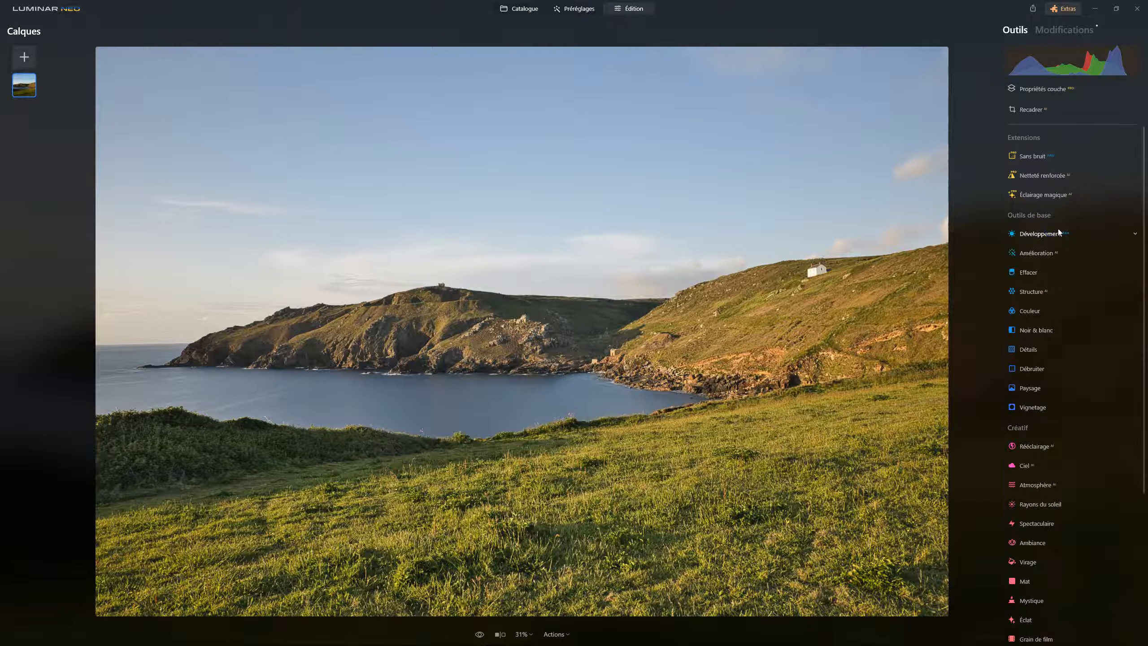
pyautogui.click(1029, 292)
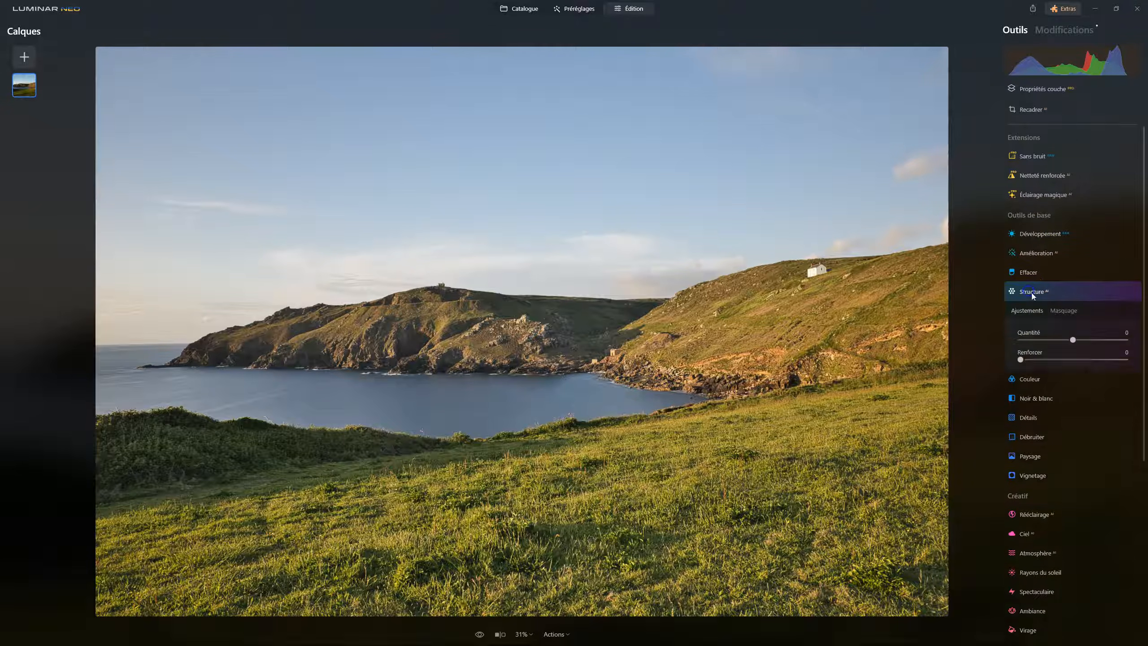
pyautogui.moveTo(1074, 340); pyautogui.dragTo(1105, 340)
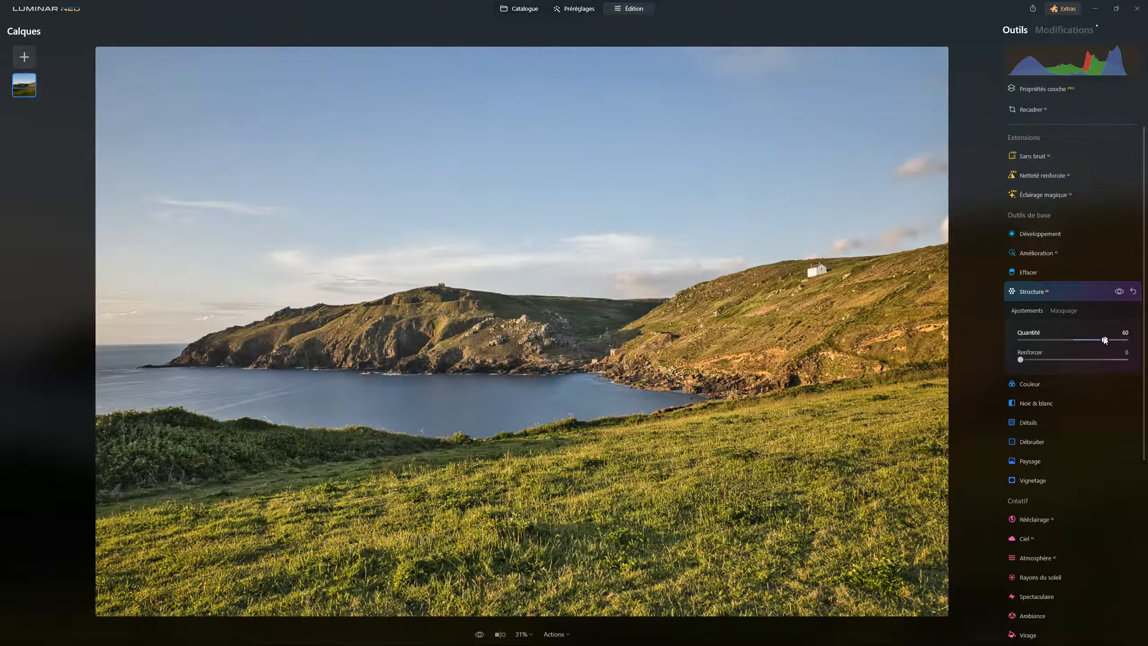
pyautogui.moveTo(1104, 340)
pyautogui.mouseDown()
pyautogui.moveTo(1082, 341)
pyautogui.moveTo(1101, 341)
pyautogui.mouseUp()
# Brush a mask for the Structure effect over the hillside, the far headland and the foreground grass, and compare it with the unmasked effect.
pyautogui.click(1070, 312)
pyautogui.click(1034, 193)
pyautogui.moveTo(664, 344)
pyautogui.mouseDown()
pyautogui.moveTo(722, 323)
pyautogui.moveTo(890, 307)
pyautogui.mouseUp()
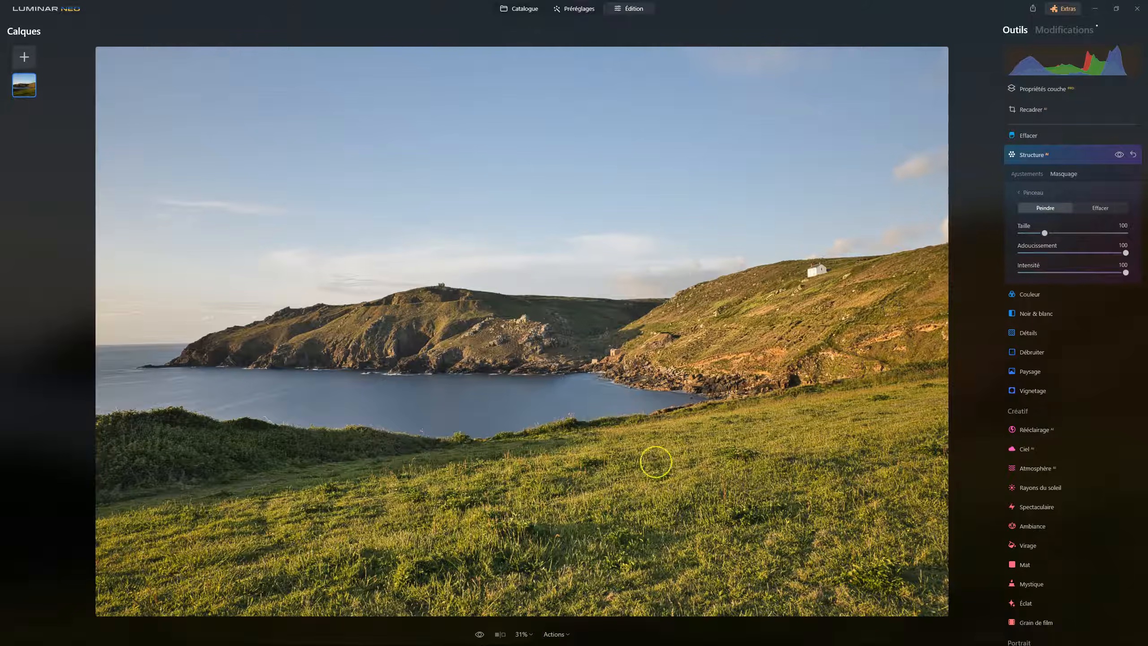
pyautogui.moveTo(307, 335)
pyautogui.mouseDown()
pyautogui.moveTo(440, 332)
pyautogui.moveTo(394, 322)
pyautogui.mouseUp()
pyautogui.moveTo(338, 501)
pyautogui.mouseDown()
pyautogui.moveTo(436, 469)
pyautogui.moveTo(542, 468)
pyautogui.mouseUp()
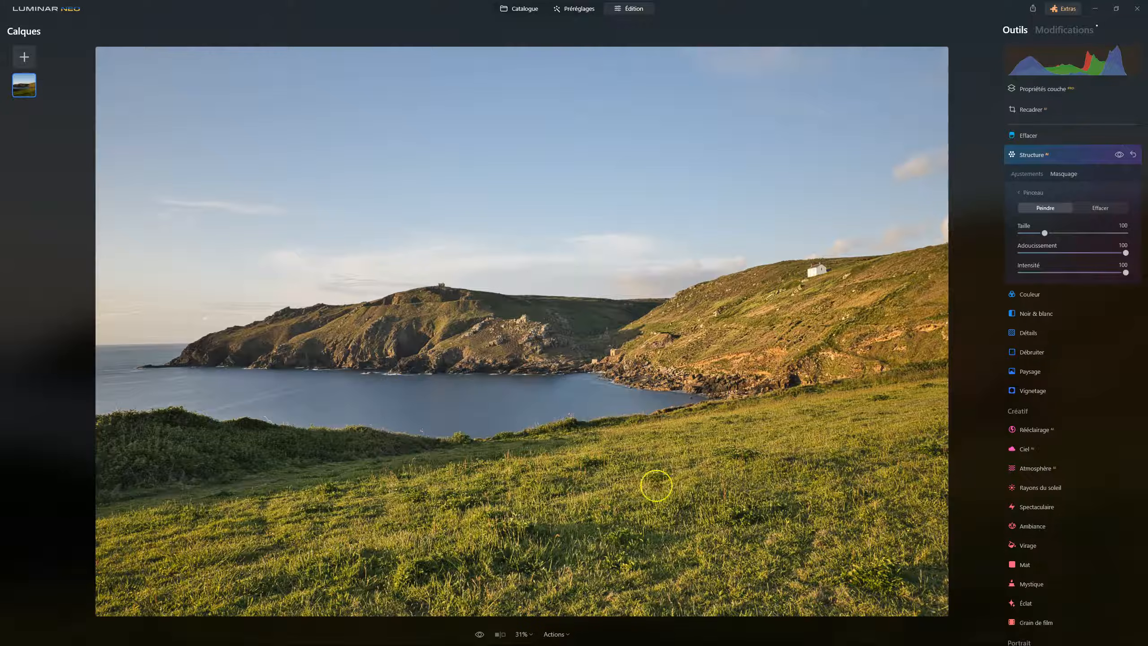
pyautogui.hotkey('ctrl', 'z')
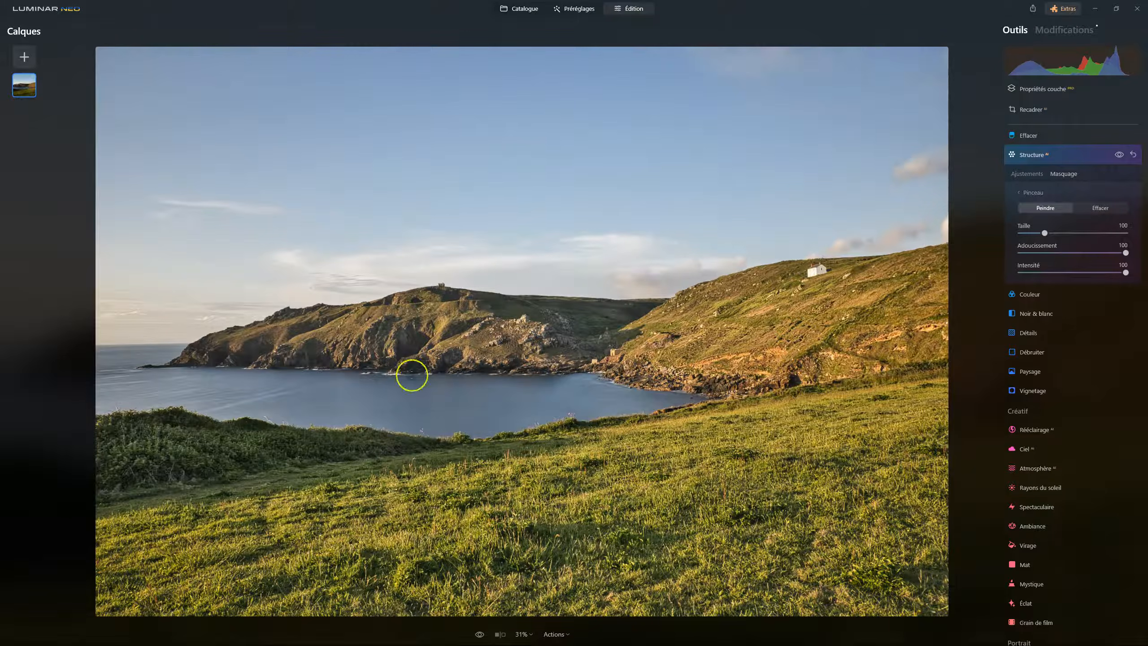
pyautogui.click(749, 462)
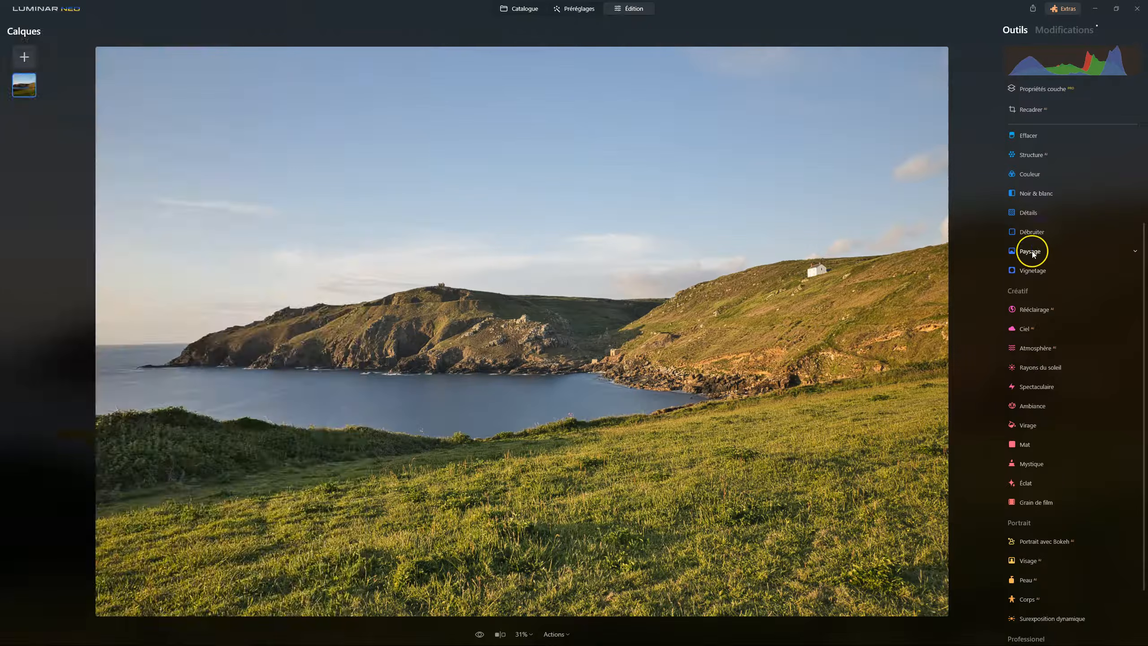
# Open the Paysage tool and try the golden hour effect (Heure dorée) at 9, 50 and 86.
pyautogui.click(1032, 252)
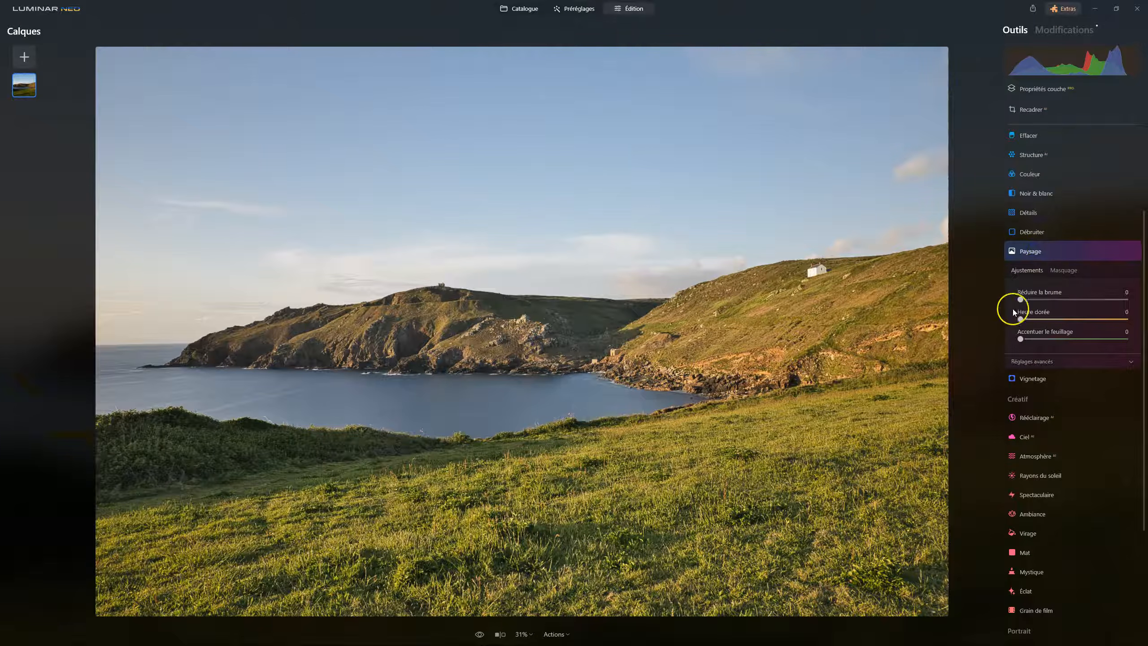
pyautogui.moveTo(1021, 319)
pyautogui.mouseDown()
pyautogui.moveTo(1112, 320)
pyautogui.moveTo(1030, 322)
pyautogui.mouseUp()
pyautogui.moveTo(1032, 317); pyautogui.dragTo(1120, 393)
# Undo and redo the Heure dorée changes to compare their strengths, settle on 56 and close the Paysage tool.
pyautogui.hotkey('ctrl', 'z')
pyautogui.hotkey('ctrl', 'z')
pyautogui.hotkey('ctrl', 'y')
pyautogui.hotkey('ctrl', 'y')
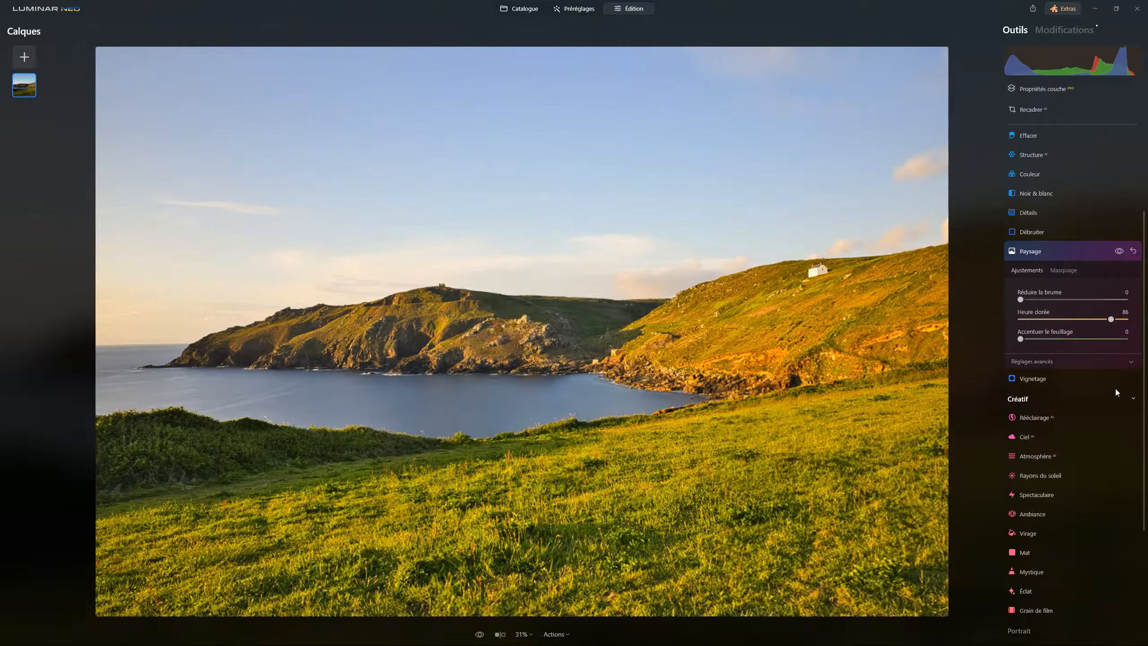
pyautogui.hotkey('ctrl', 'z')
pyautogui.hotkey('ctrl', 'z')
pyautogui.hotkey('ctrl', 'y')
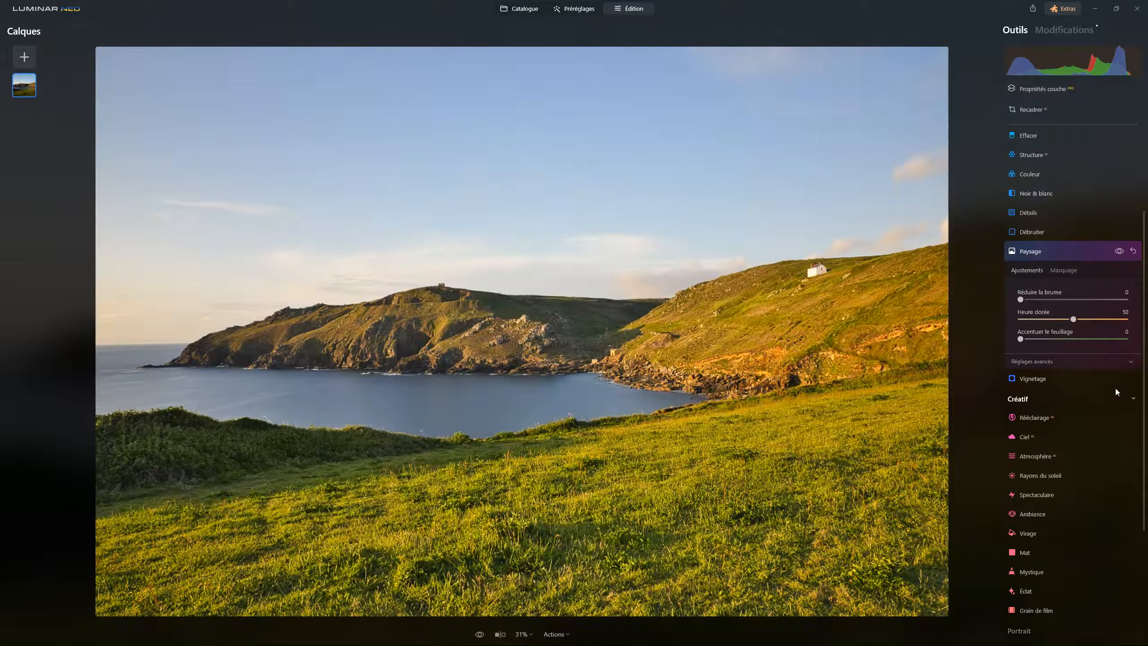
pyautogui.hotkey('ctrl', 'z')
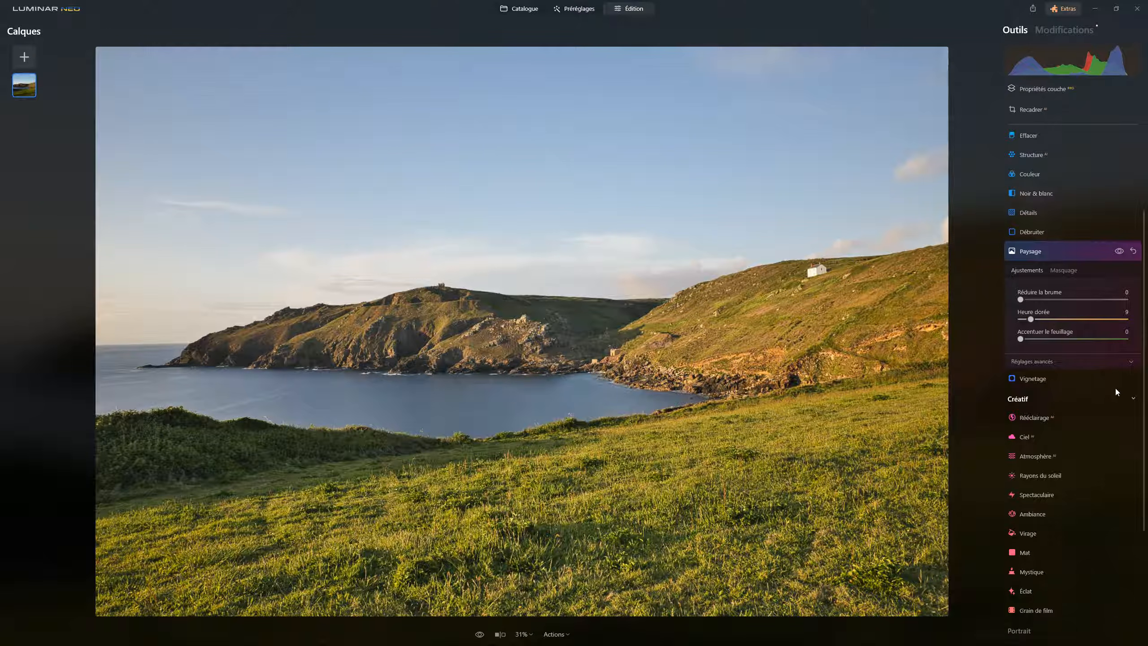
pyautogui.hotkey('ctrl', 'y')
pyautogui.click(1097, 265)
pyautogui.click(1046, 256)
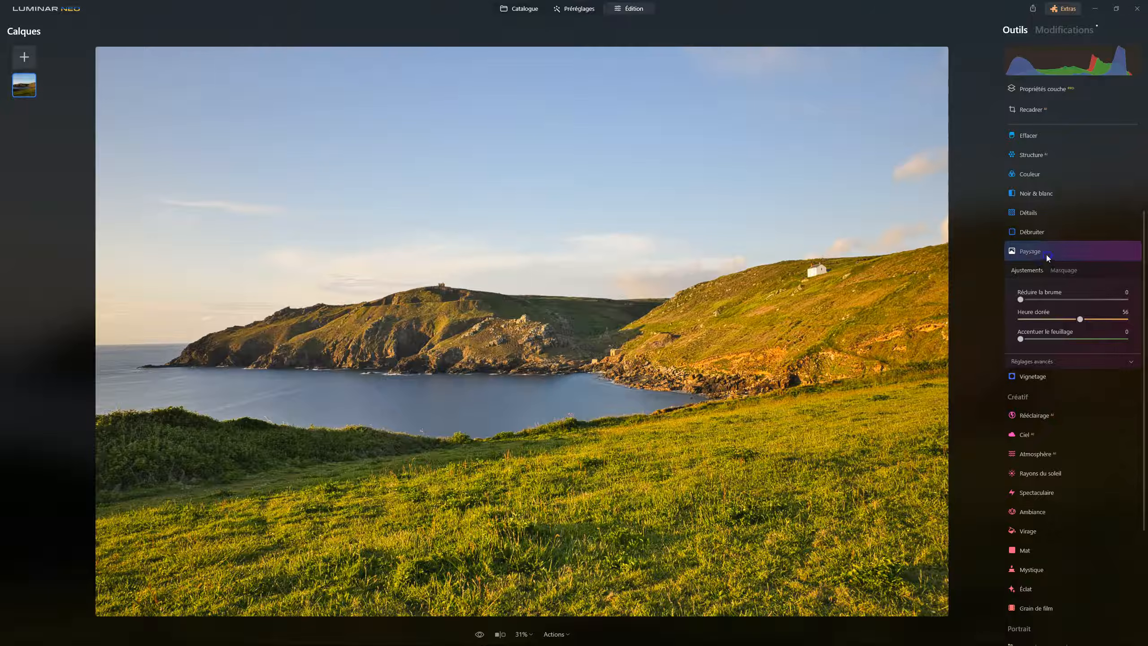
# Show the list of applied edits and undo and redo the Heure dorée changes for comparison, leaving the value at 50.
pyautogui.click(1067, 40)
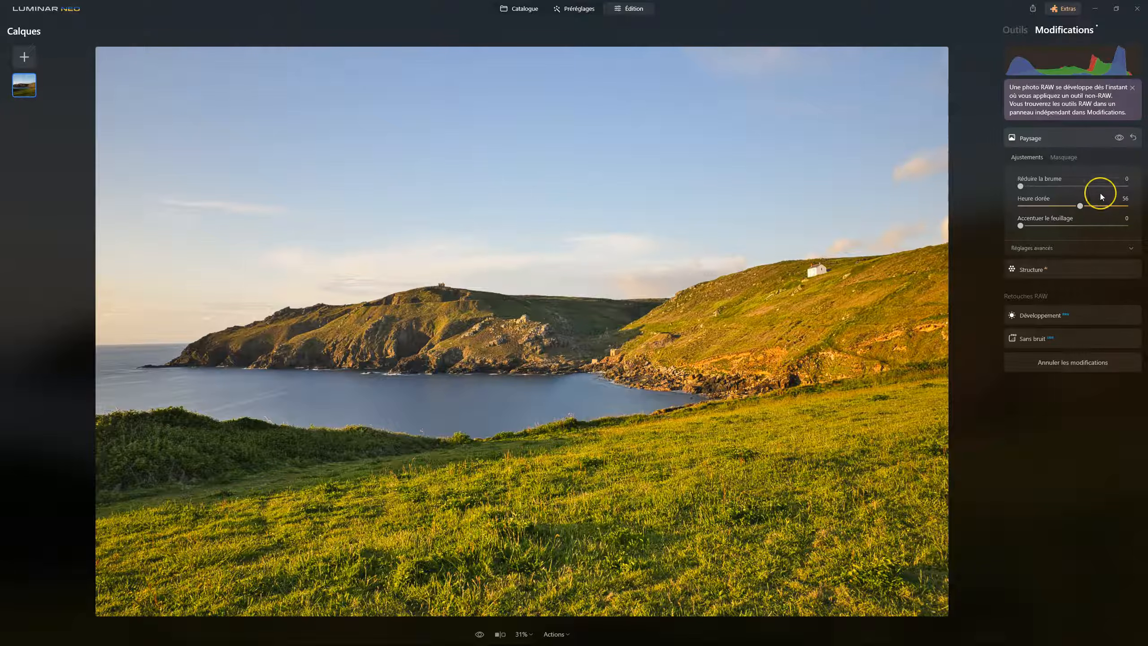
pyautogui.scroll(-6, 1100, 193)
pyautogui.hotkey('ctrl', 'z')
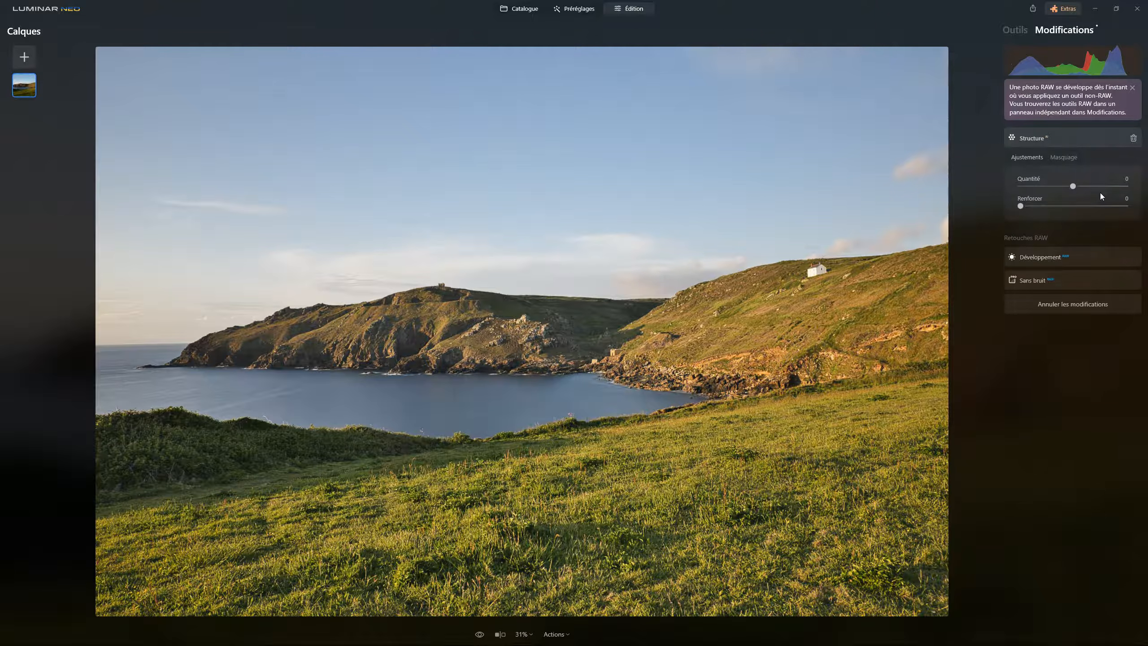
pyautogui.hotkey('ctrl', 'y')
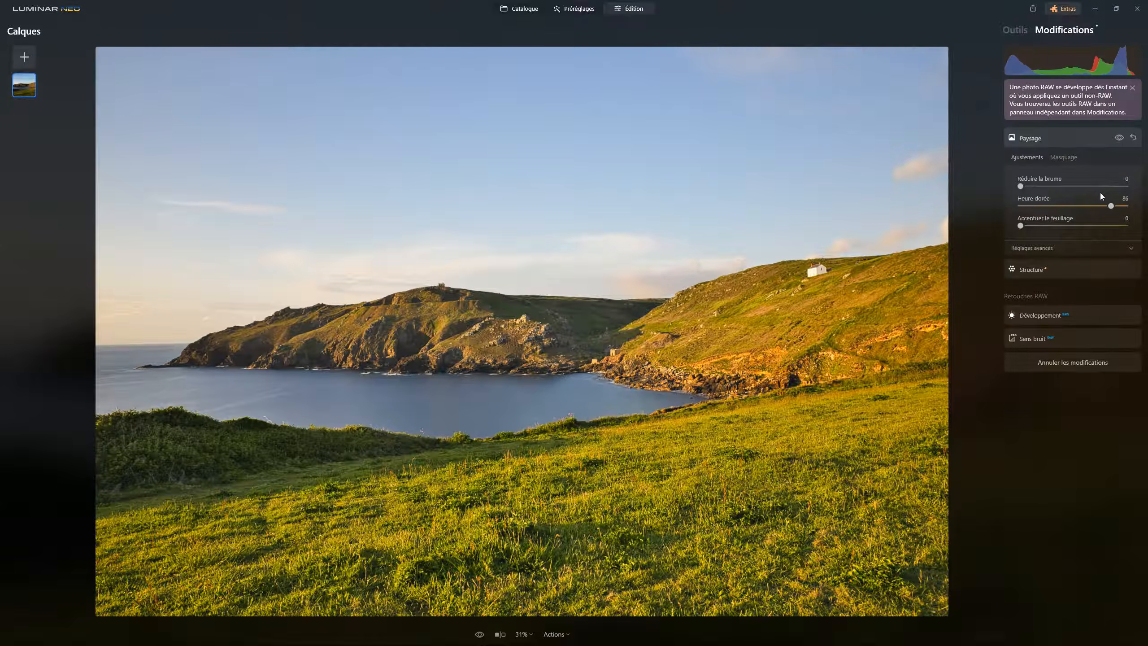
pyautogui.hotkey('ctrl', 'z')
pyautogui.hotkey('ctrl', 'y')
pyautogui.hotkey('ctrl', 'z')
pyautogui.hotkey('ctrl', 'y')
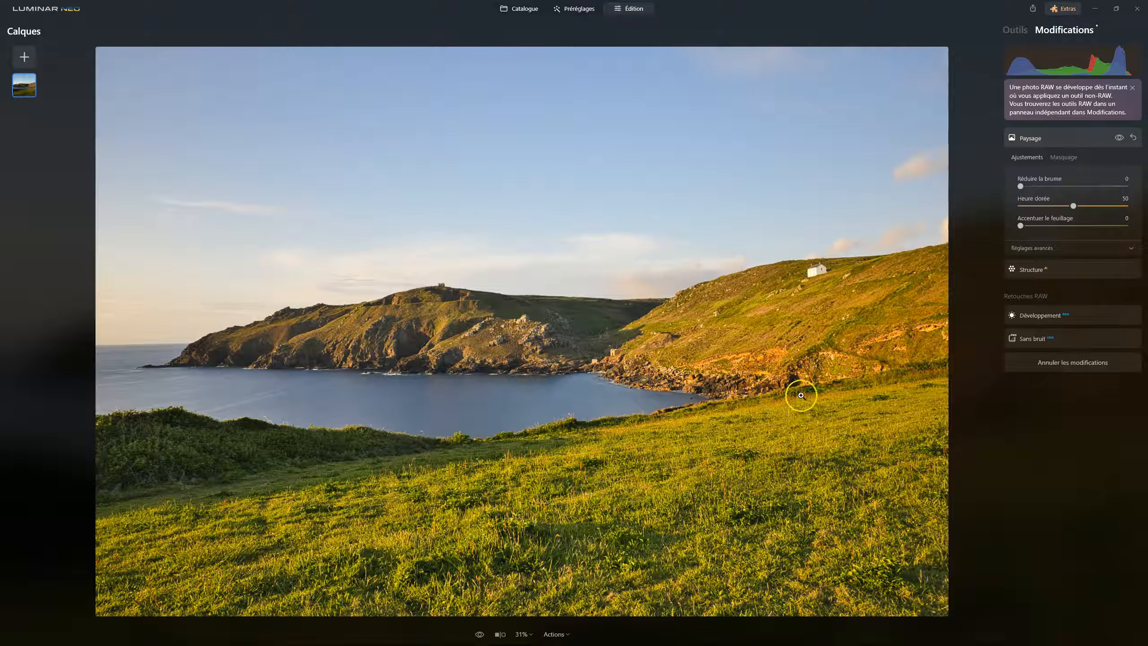
# Return to the editing tools, open Couleur and try Saturation at -77 and -45, easing it to -21.
pyautogui.click(1011, 35)
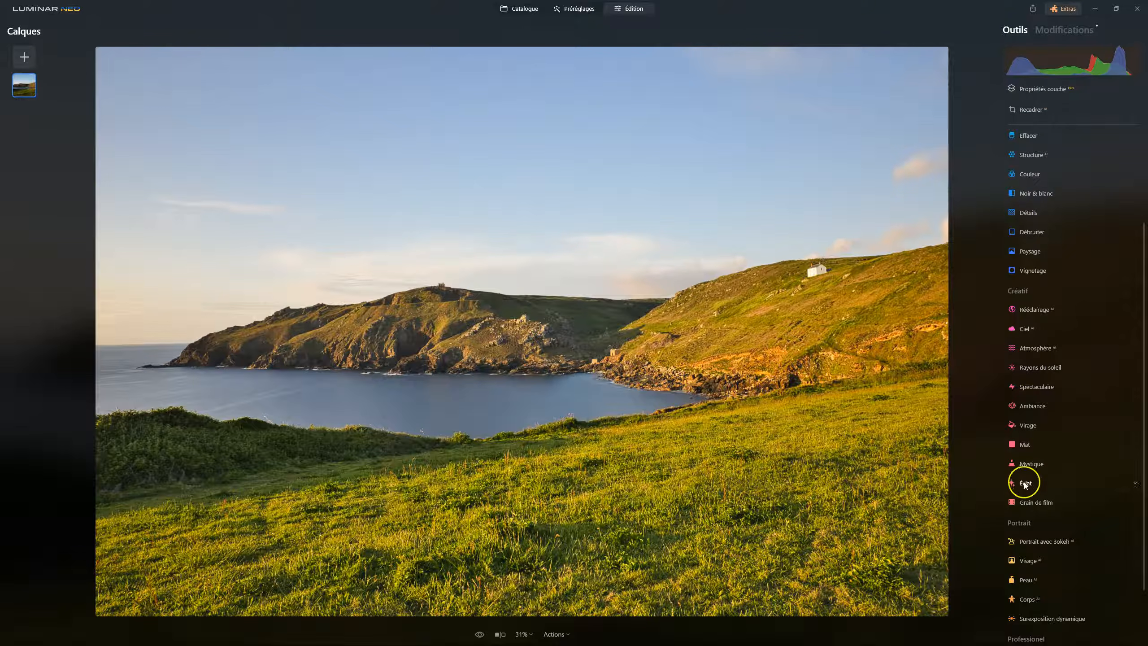
pyautogui.click(1029, 177)
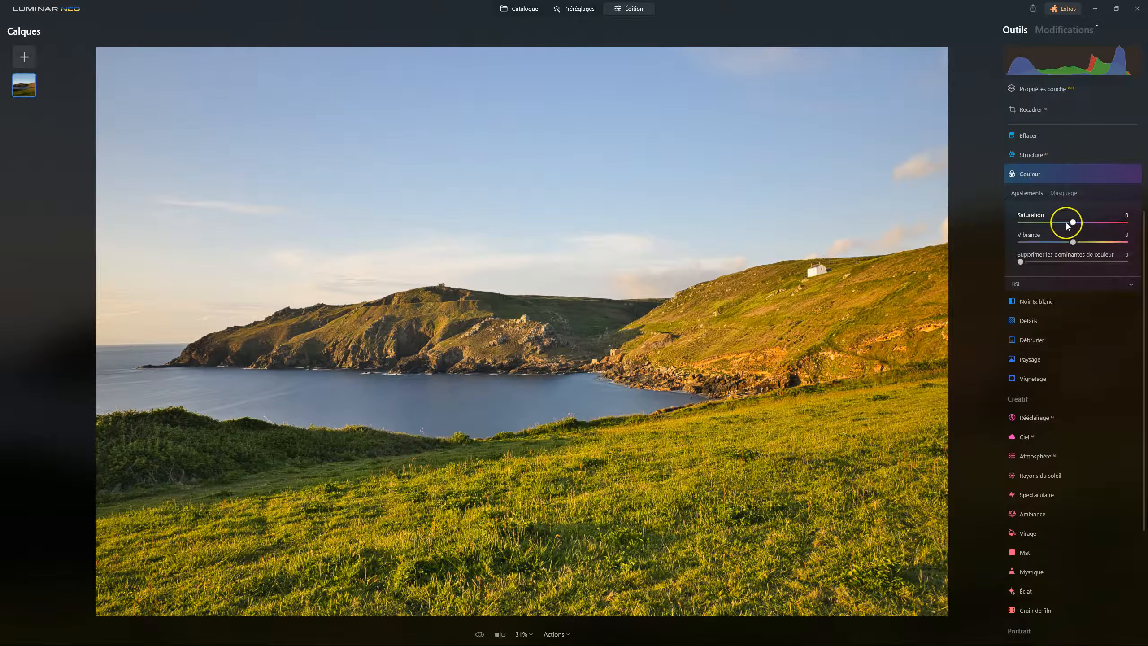
pyautogui.moveTo(1073, 223); pyautogui.dragTo(1036, 222)
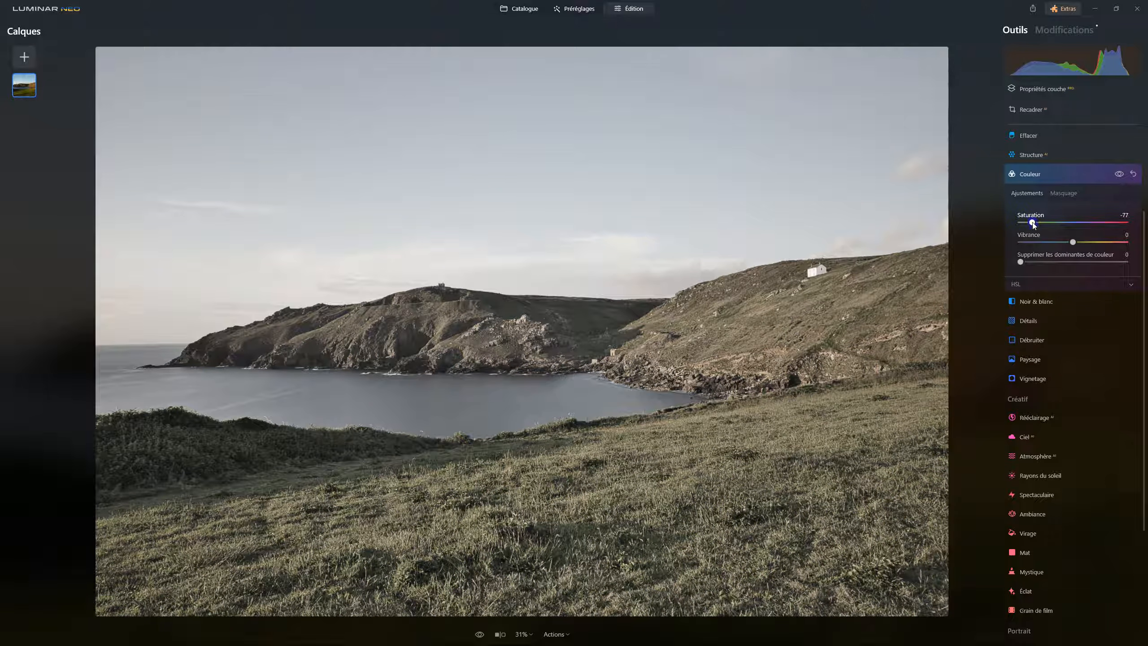
pyautogui.moveTo(1034, 222); pyautogui.dragTo(1063, 221)
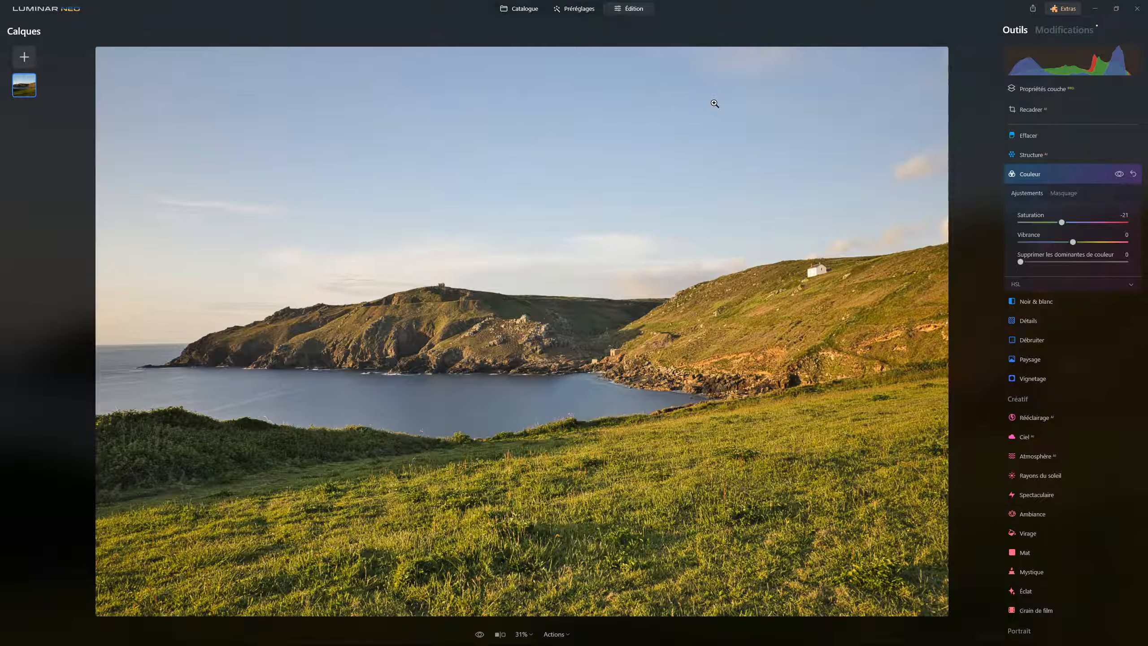
# Undo and redo the Saturation changes repeatedly to compare the photo's colours at -77, -45 and -21.
pyautogui.press('Left')
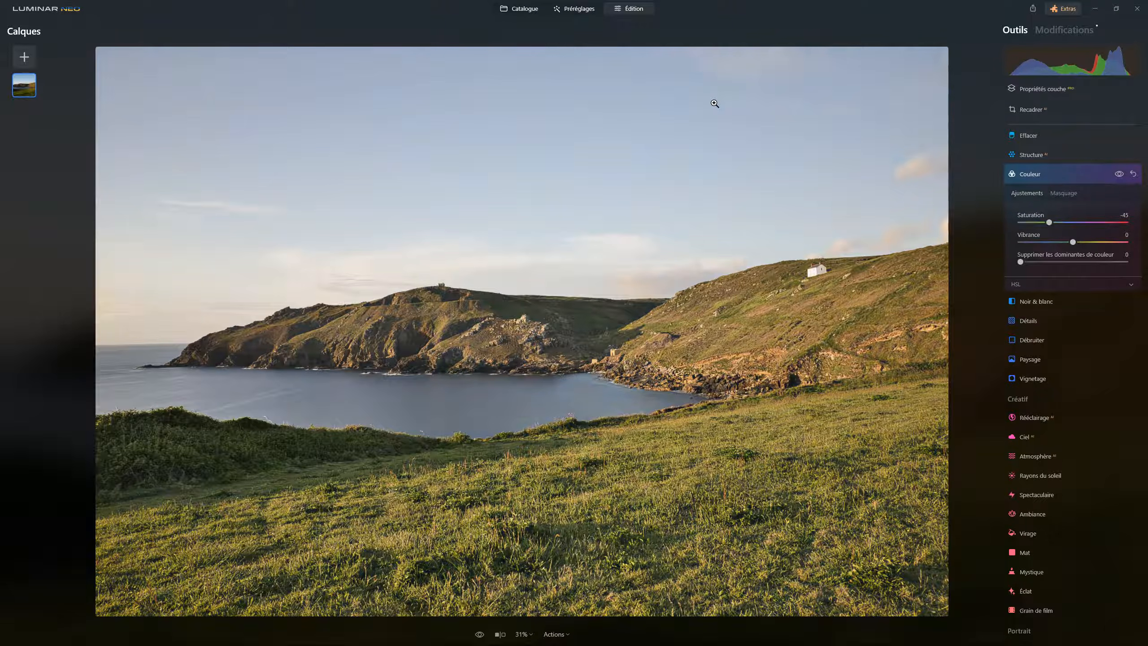
pyautogui.hotkey('ctrl', 'z')
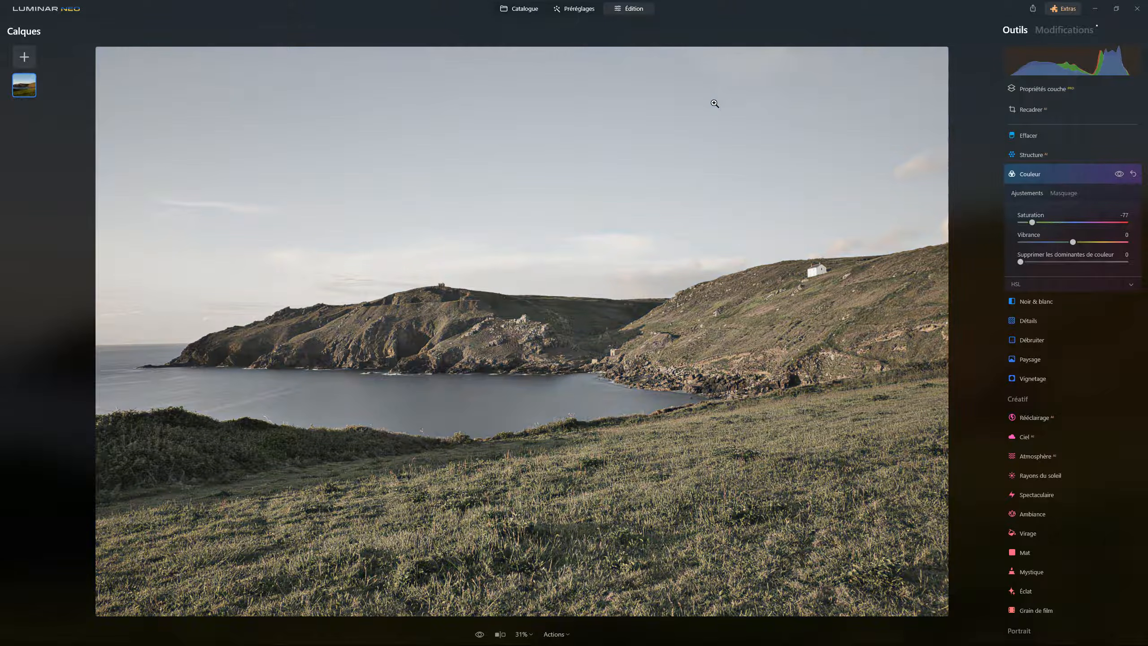
pyautogui.hotkey('ctrl', 'z')
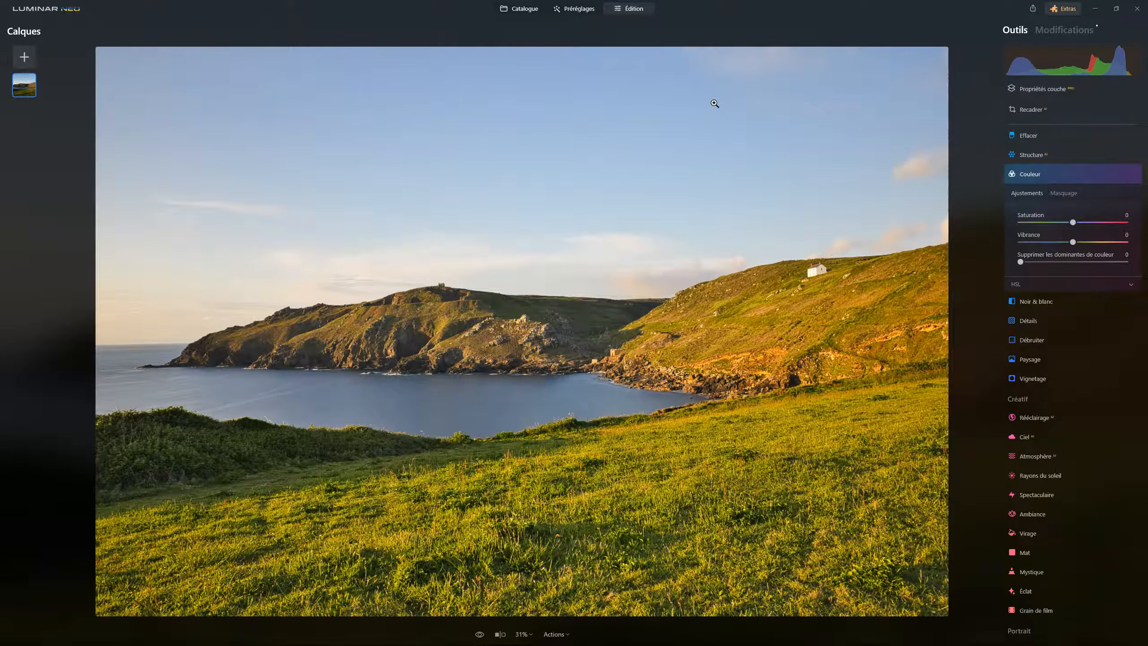
pyautogui.hotkey('ctrl', 'y')
pyautogui.hotkey('ctrl', 'y')
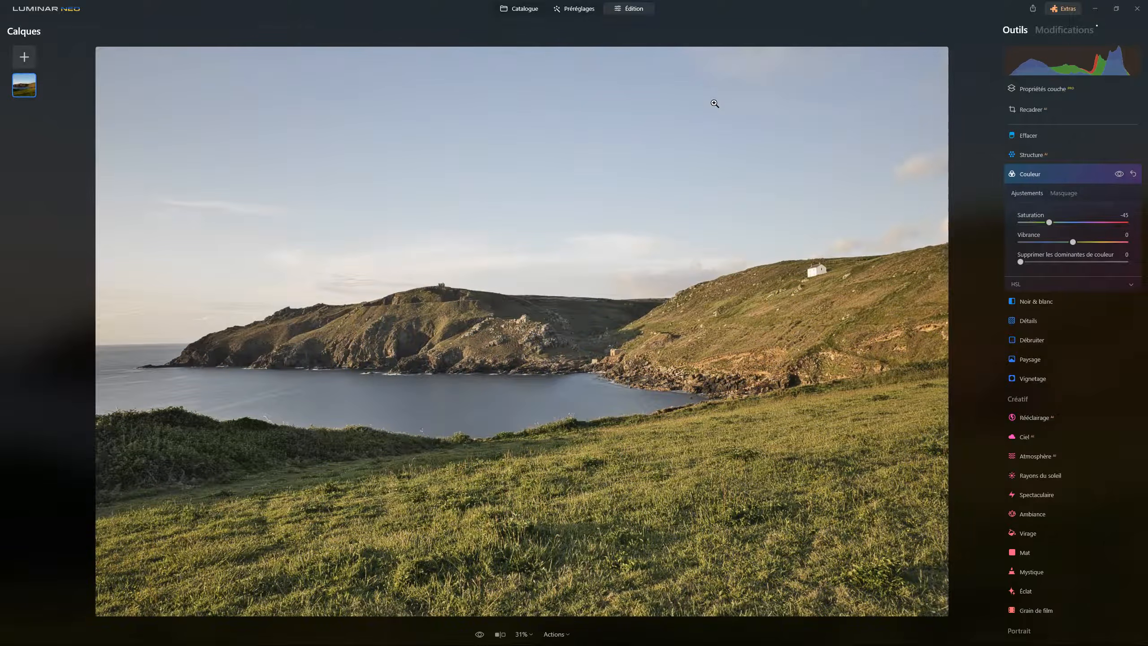
pyautogui.hotkey('ctrl', 'y')
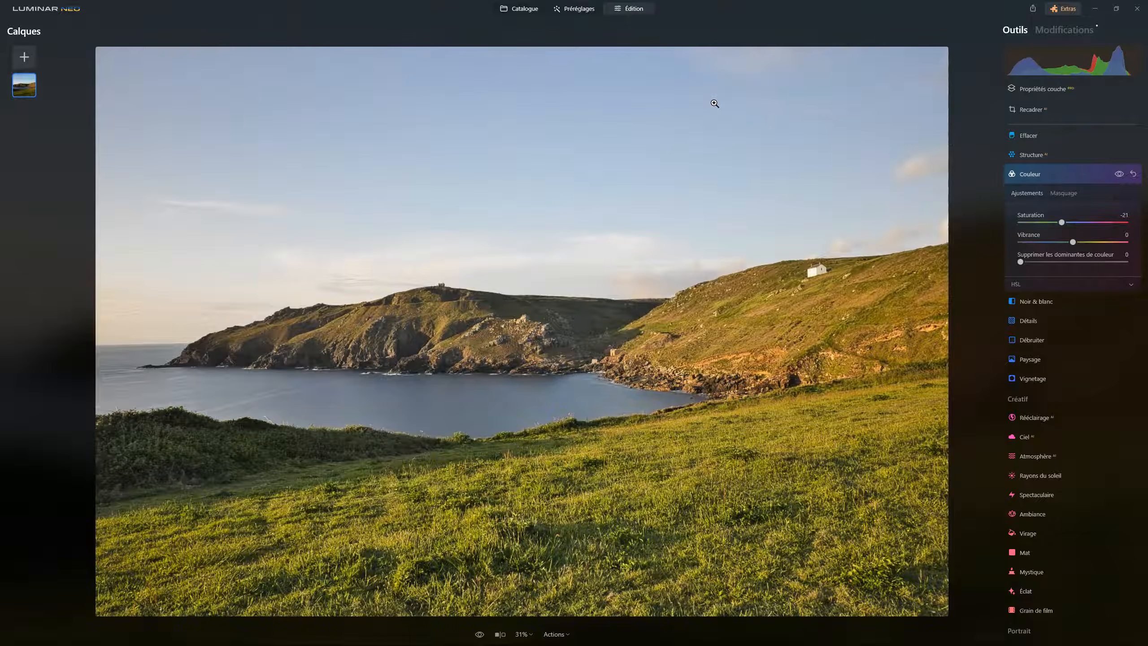
pyautogui.hotkey('ctrl', 'z')
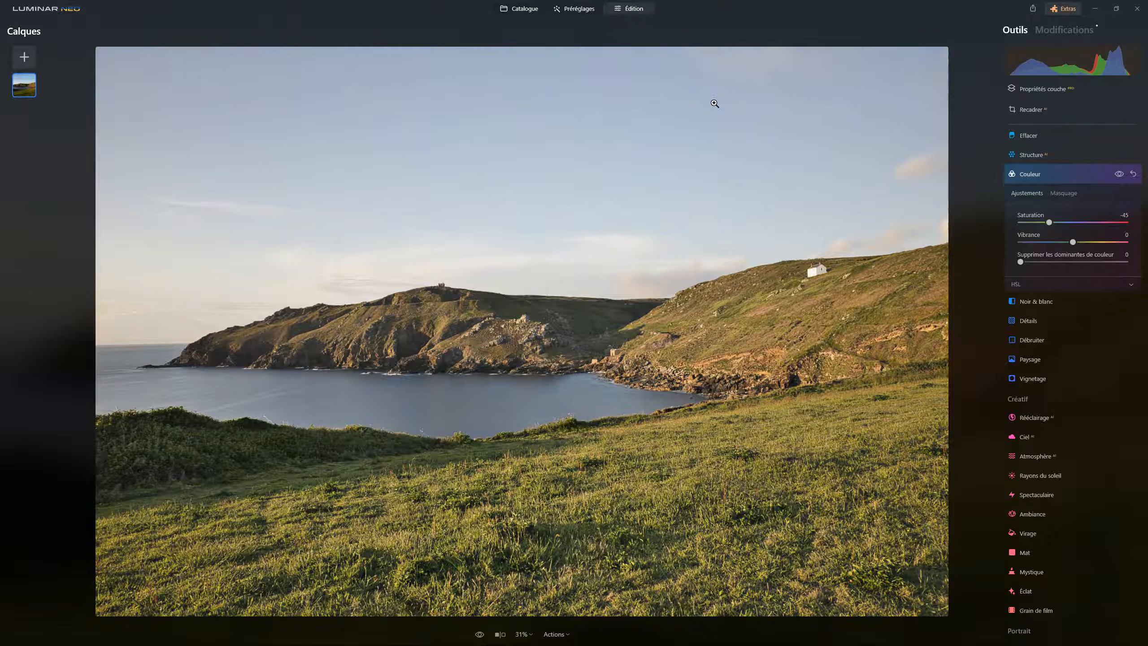
pyautogui.hotkey('ctrl', 'z')
pyautogui.hotkey('ctrl', 'y')
pyautogui.hotkey('ctrl', 'y')
pyautogui.hotkey('ctrl', 'z')
pyautogui.hotkey('ctrl', 'z')
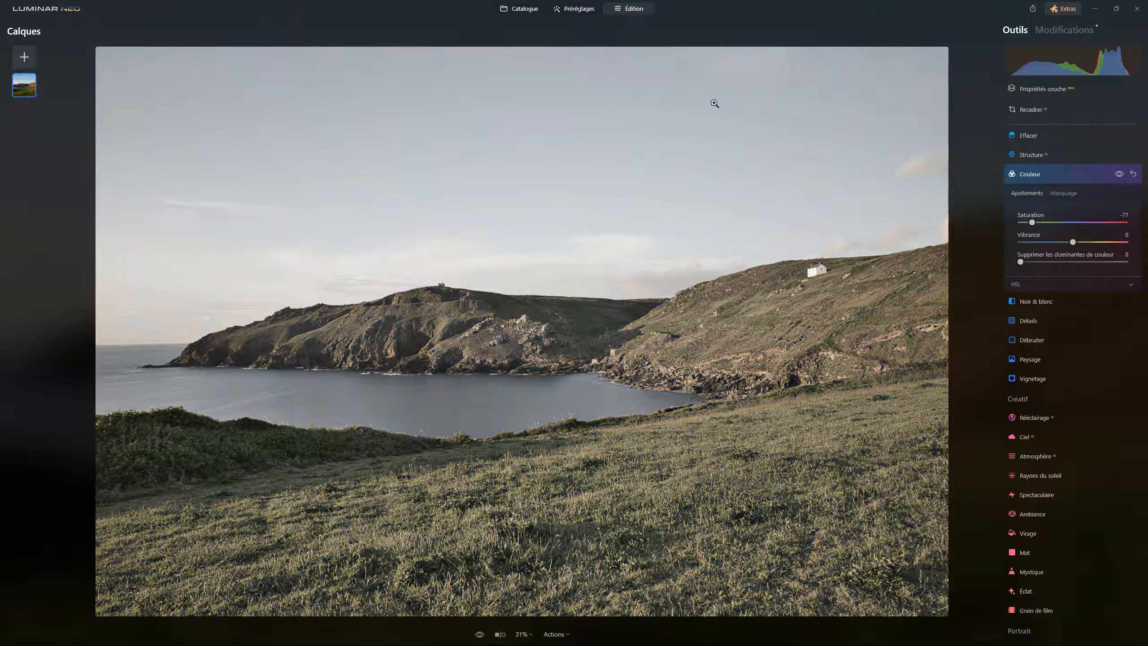
pyautogui.hotkey('ctrl', 'y')
pyautogui.hotkey('ctrl', 'y')
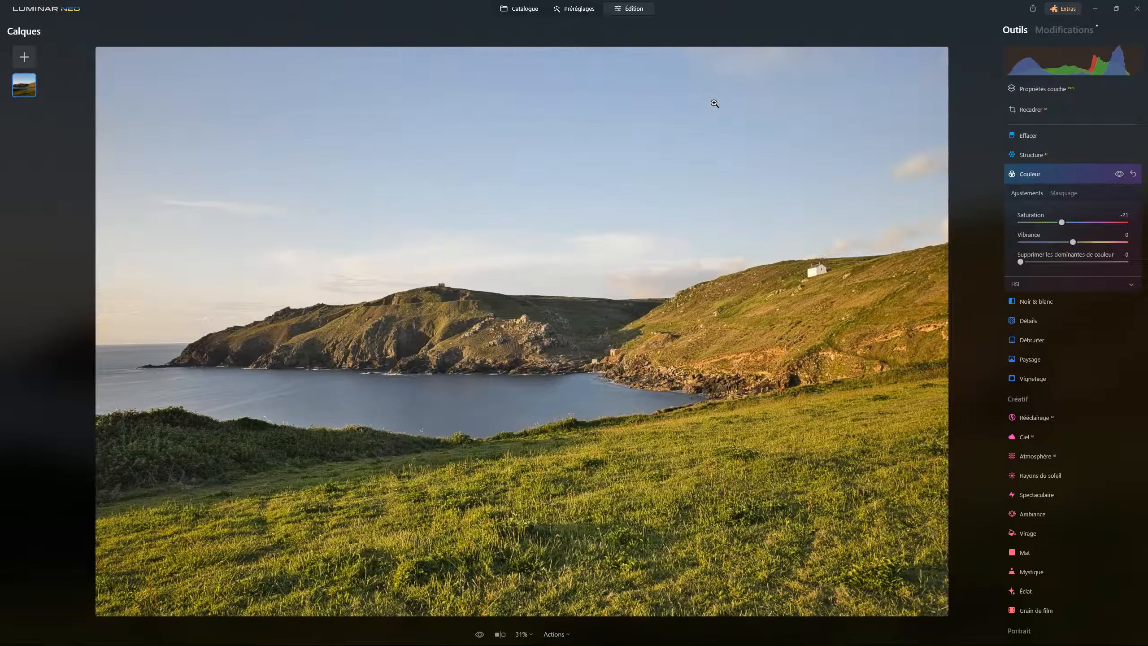
pyautogui.hotkey('ctrl', 'z')
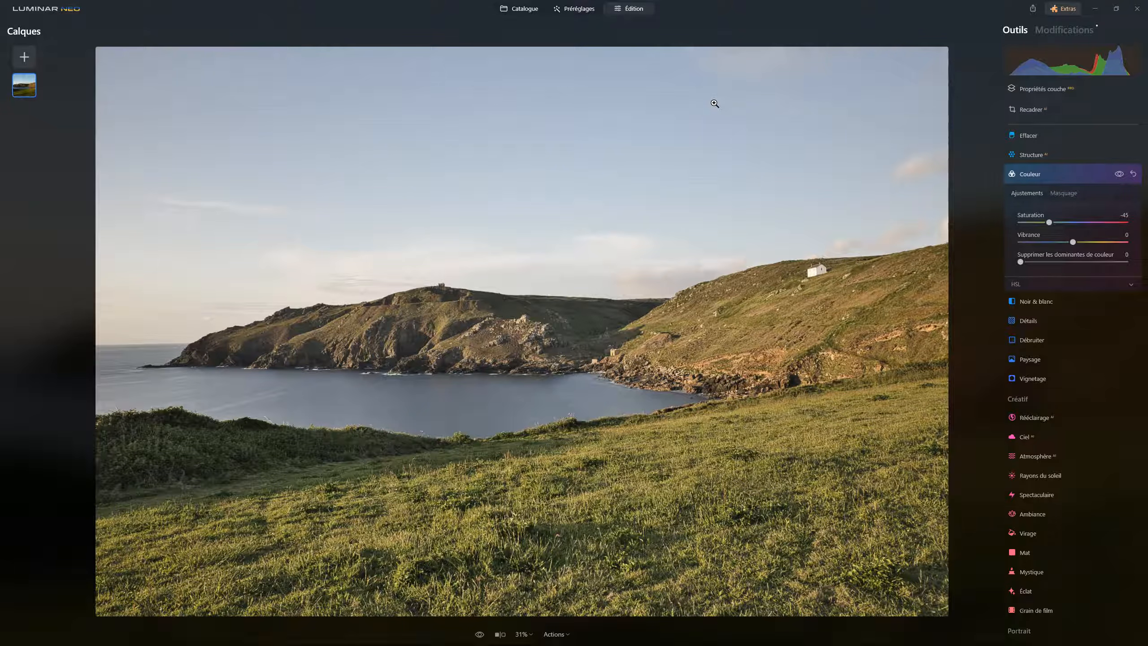
pyautogui.hotkey('ctrl', 'z')
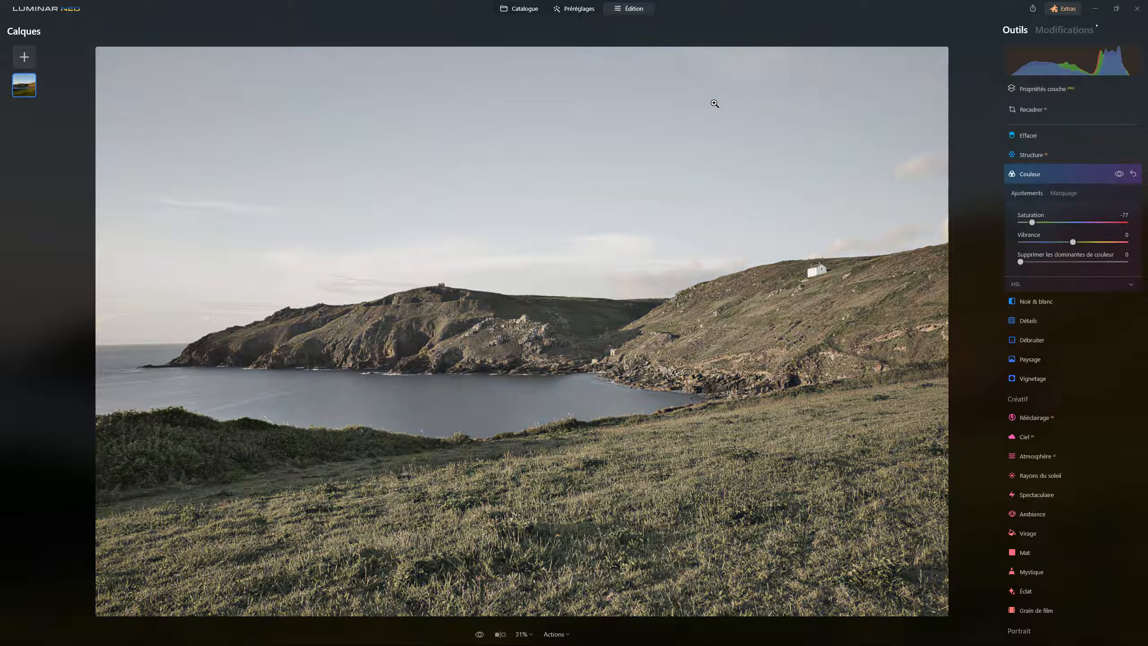
pyautogui.hotkey('ctrl', 'y')
pyautogui.hotkey('ctrl', 'y')
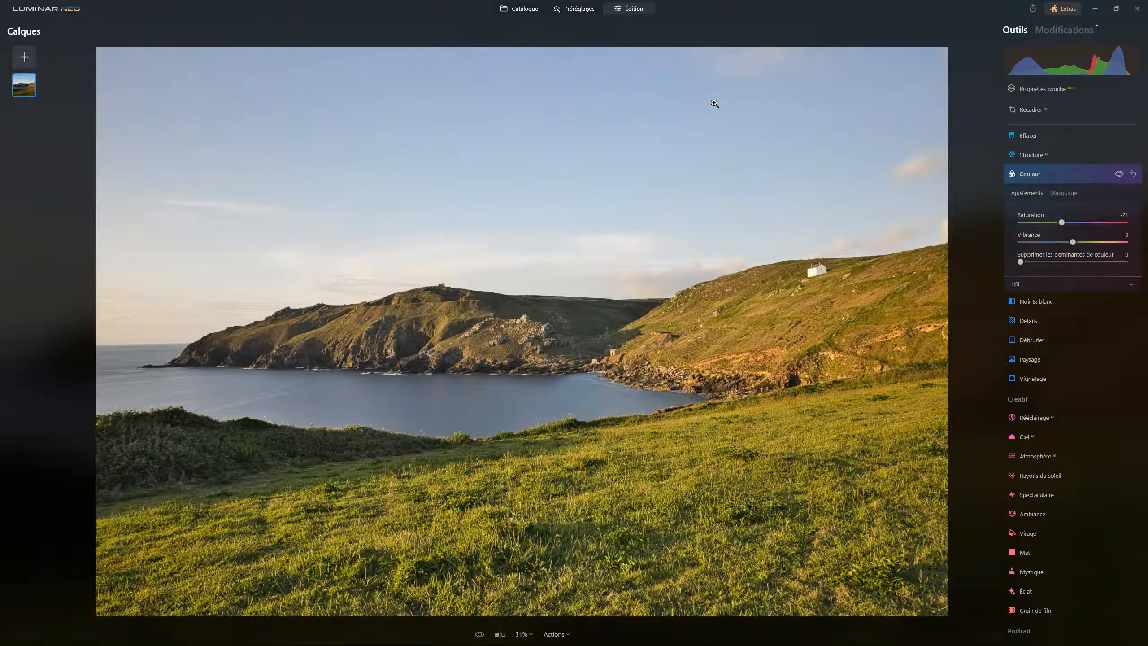
pyautogui.hotkey('ctrl', 'z')
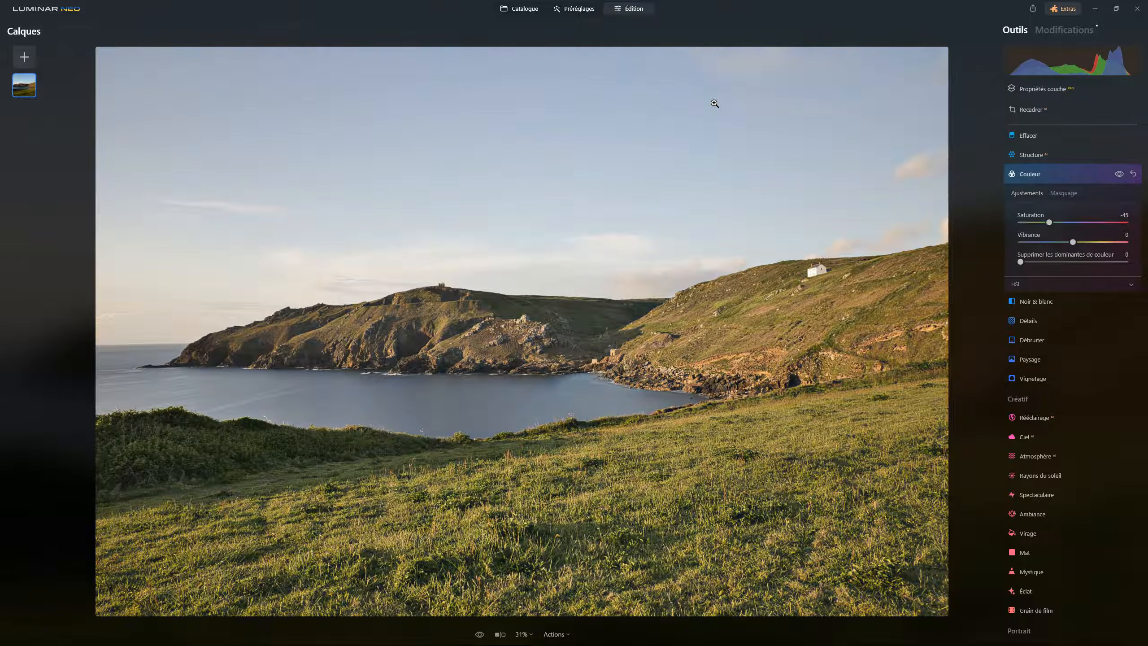